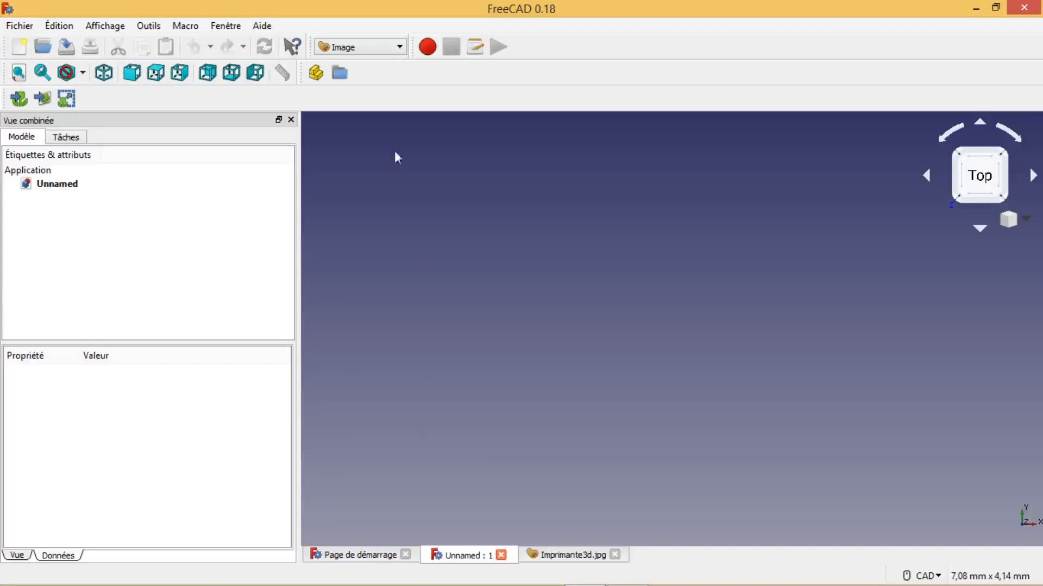
# Switch to the Part Design workbench and start a new sketch on the XY plane
pyautogui.click(402, 47)
pyautogui.click(369, 201)
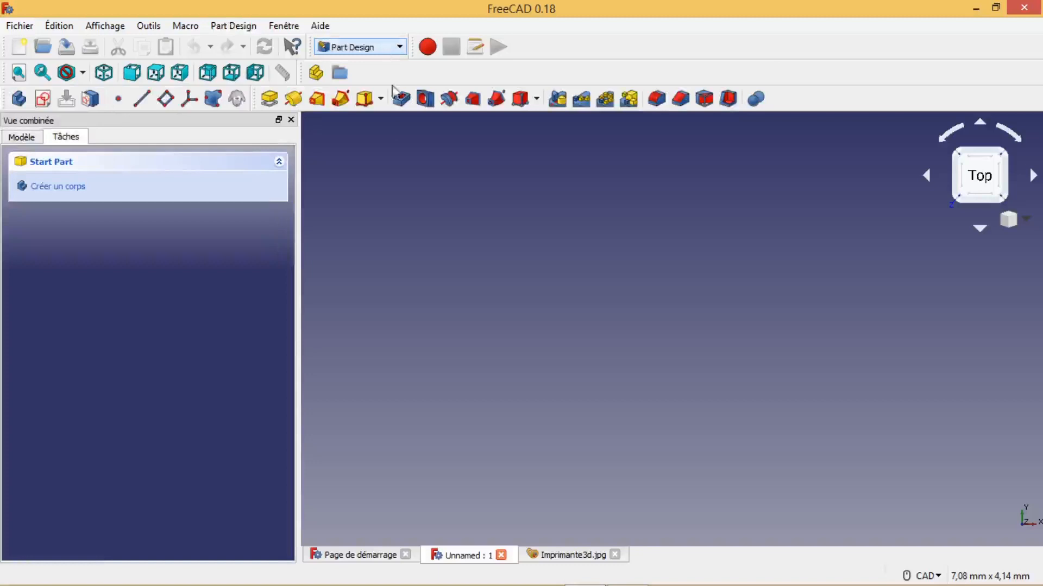
pyautogui.click(43, 99)
pyautogui.click(74, 228)
pyautogui.click(118, 170)
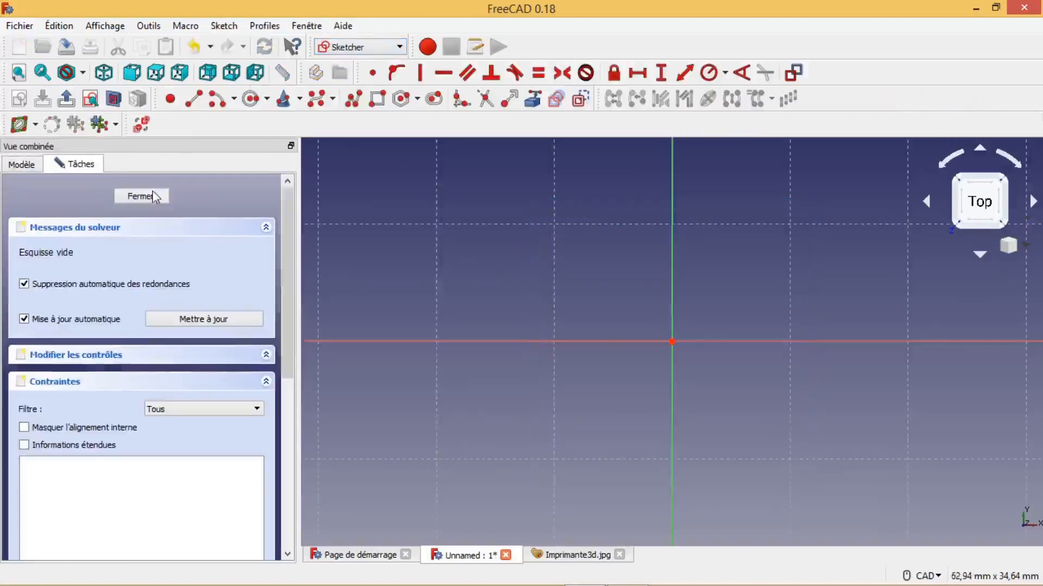
# Sketch a rectangle about 181 mm wide and 90 mm high around the origin
pyautogui.moveTo(401, 345)
pyautogui.mouseDown(button='middle')
pyautogui.moveTo(560, 343)
pyautogui.moveTo(547, 357)
pyautogui.mouseUp(button='middle')
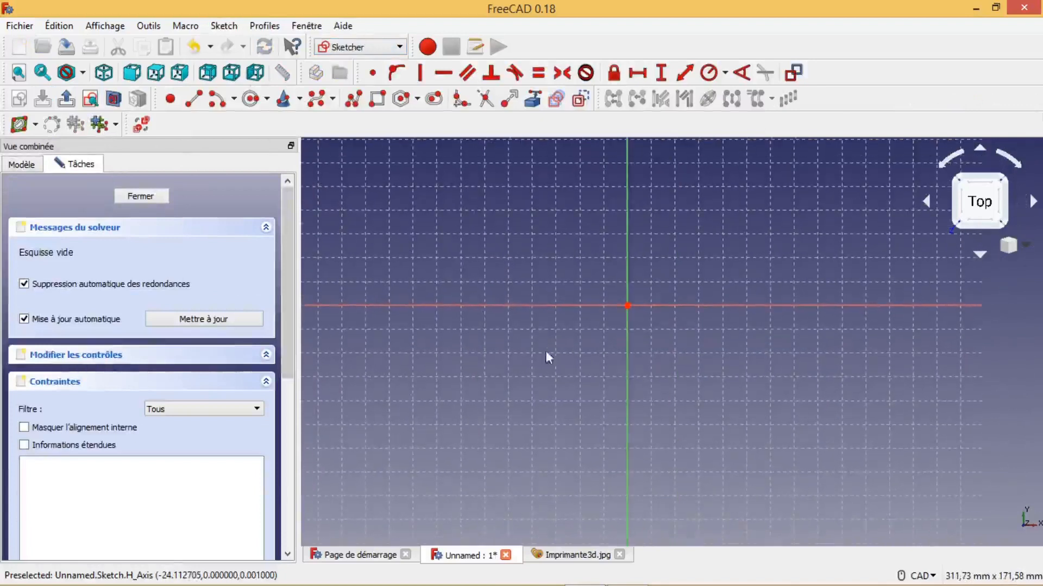
pyautogui.click(377, 98)
pyautogui.click(433, 189)
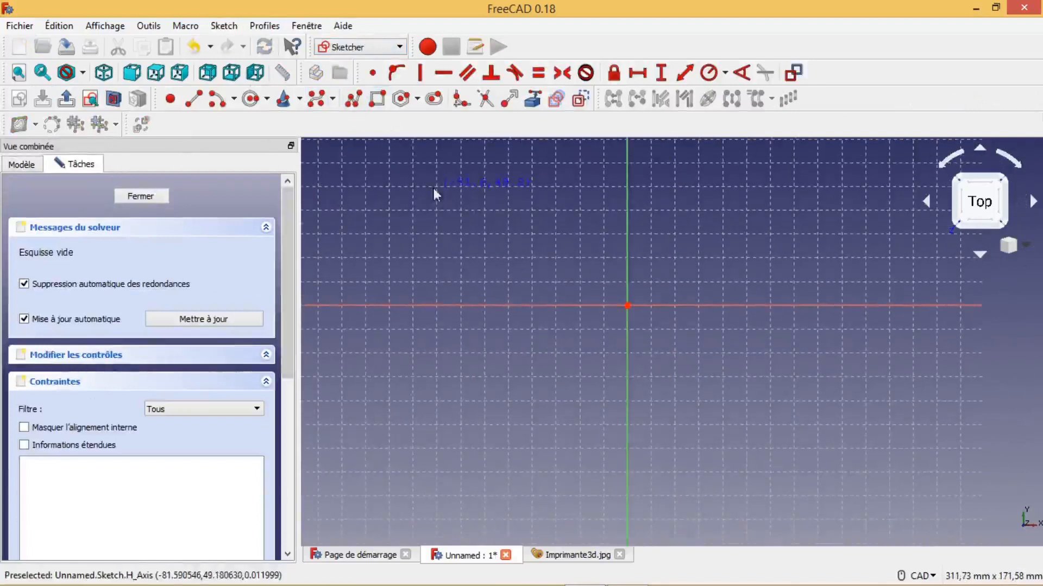
pyautogui.click(864, 402)
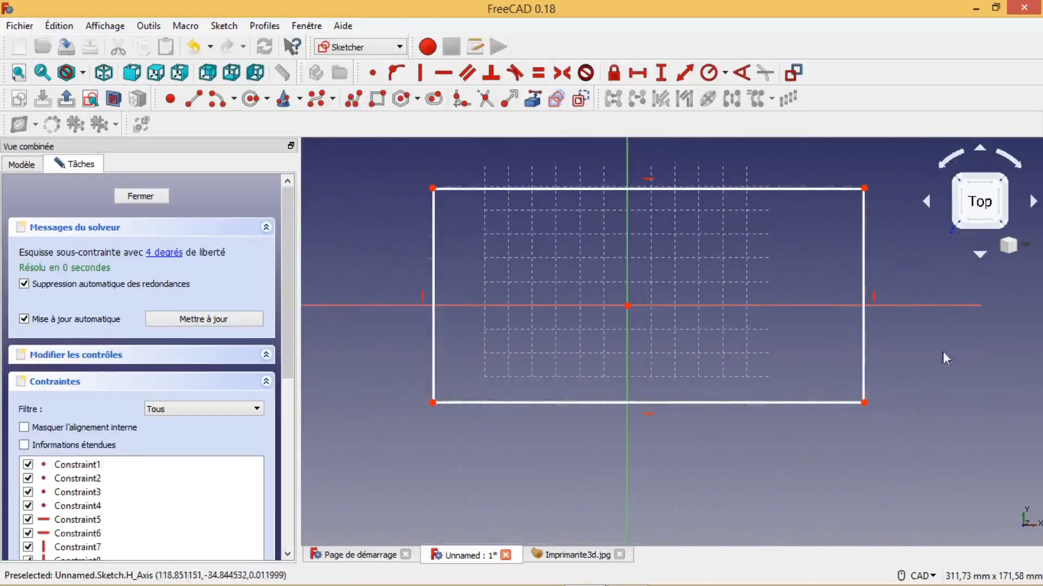
pyautogui.press('Escape')
# Constrain the rectangle's upper side to 200 mm horizontally and its right side to 150 mm vertically
pyautogui.click(701, 188)
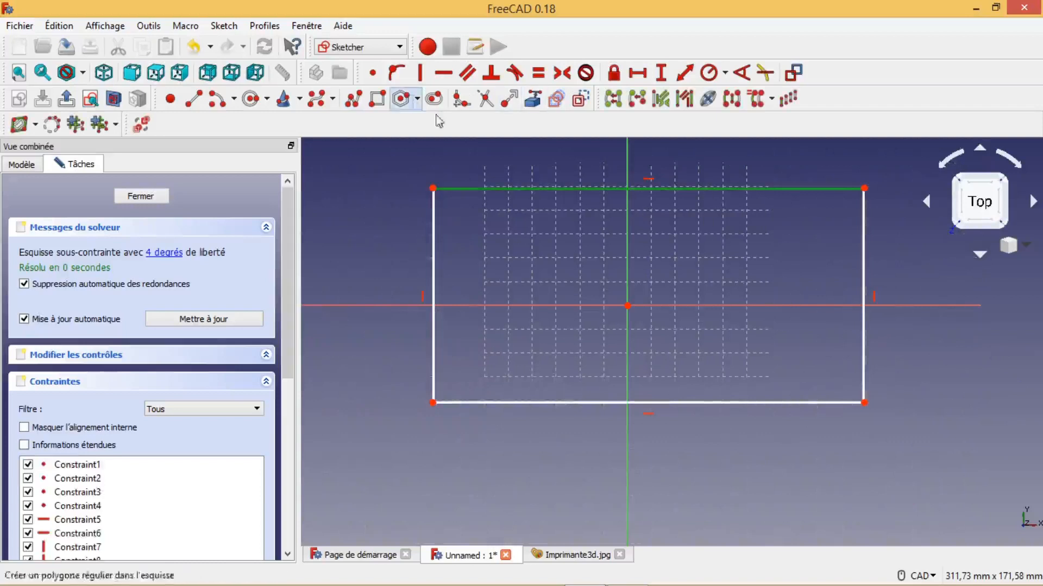
pyautogui.click(637, 72)
pyautogui.write('200')
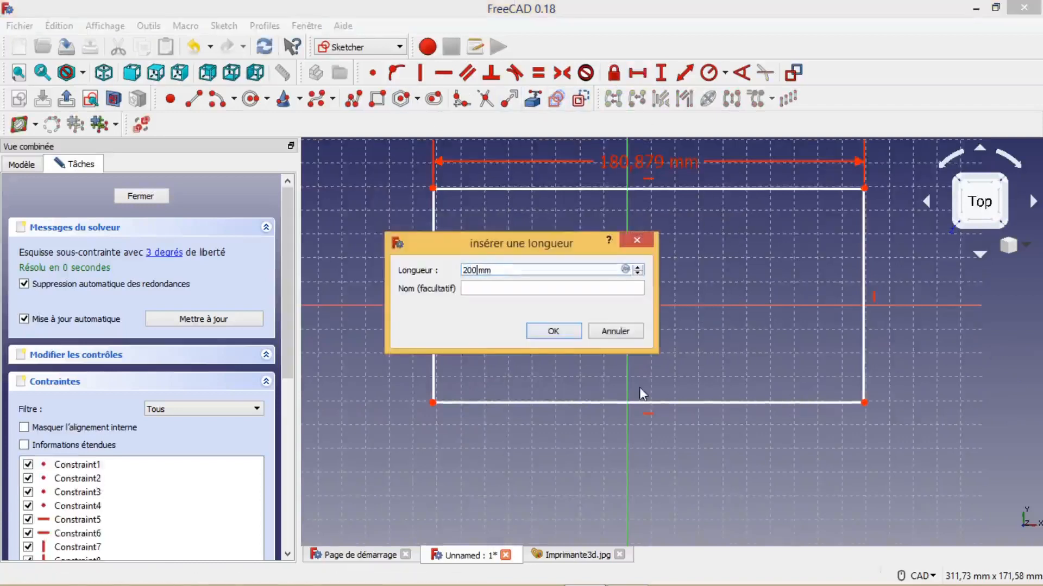
pyautogui.press('Return')
pyautogui.click(889, 286)
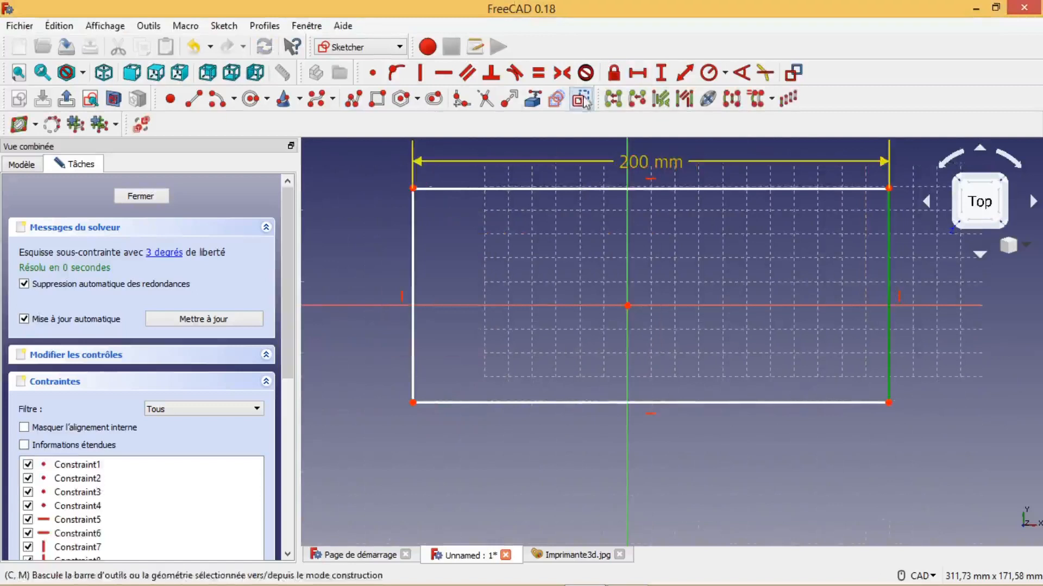
pyautogui.click(666, 78)
pyautogui.write('150')
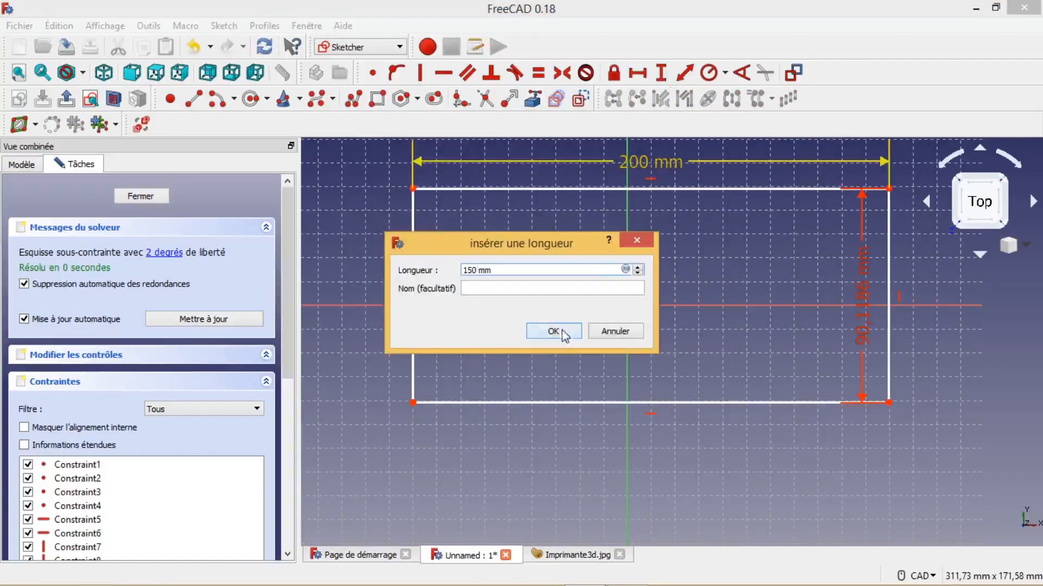
pyautogui.click(552, 331)
# Make the rectangle's upper-right and lower-left corners symmetric about the origin
pyautogui.scroll(-3, 606, 343)
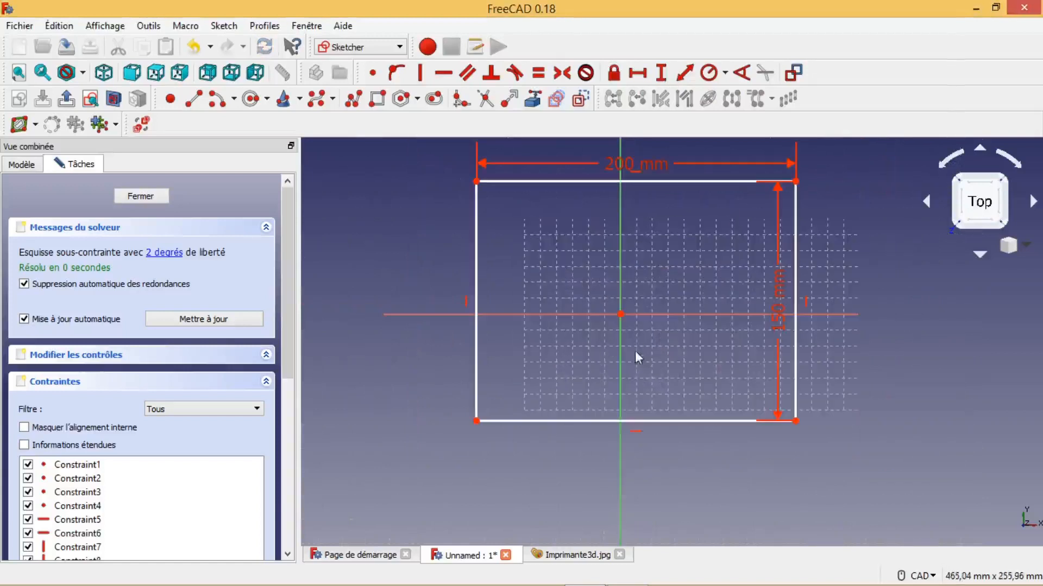
pyautogui.click(796, 181)
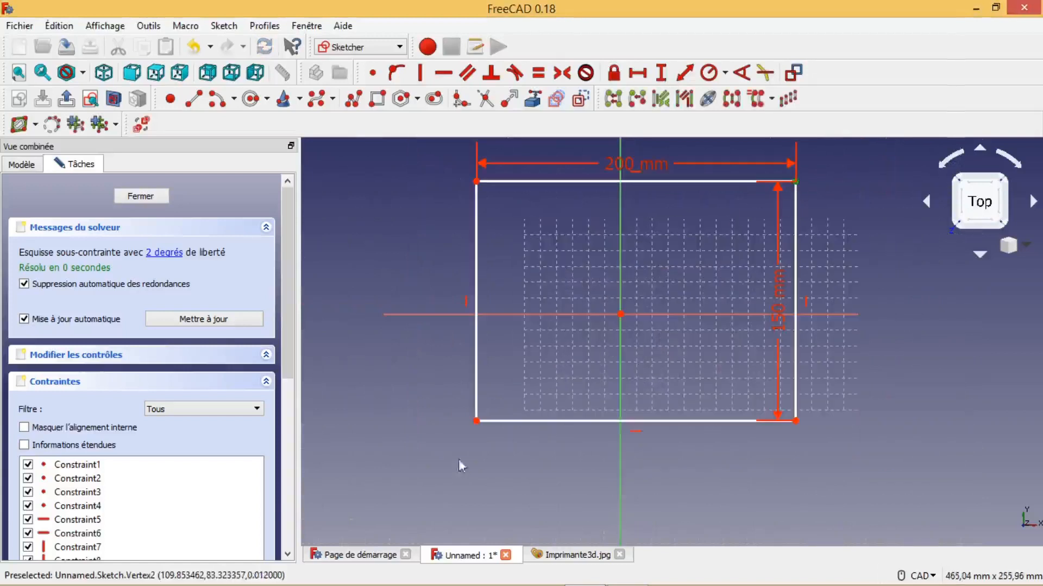
pyautogui.click(476, 422)
pyautogui.click(621, 314)
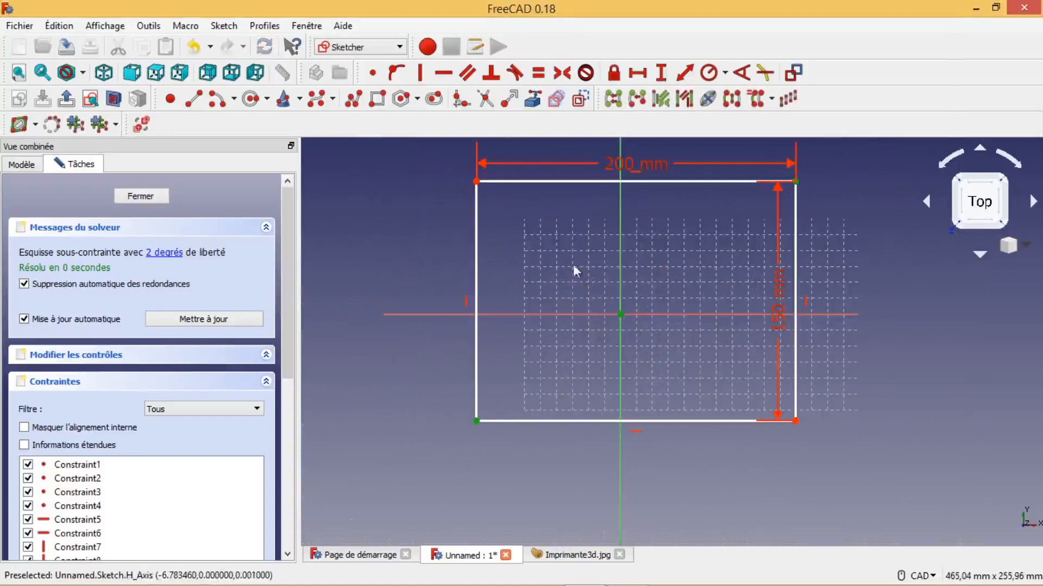
pyautogui.click(569, 70)
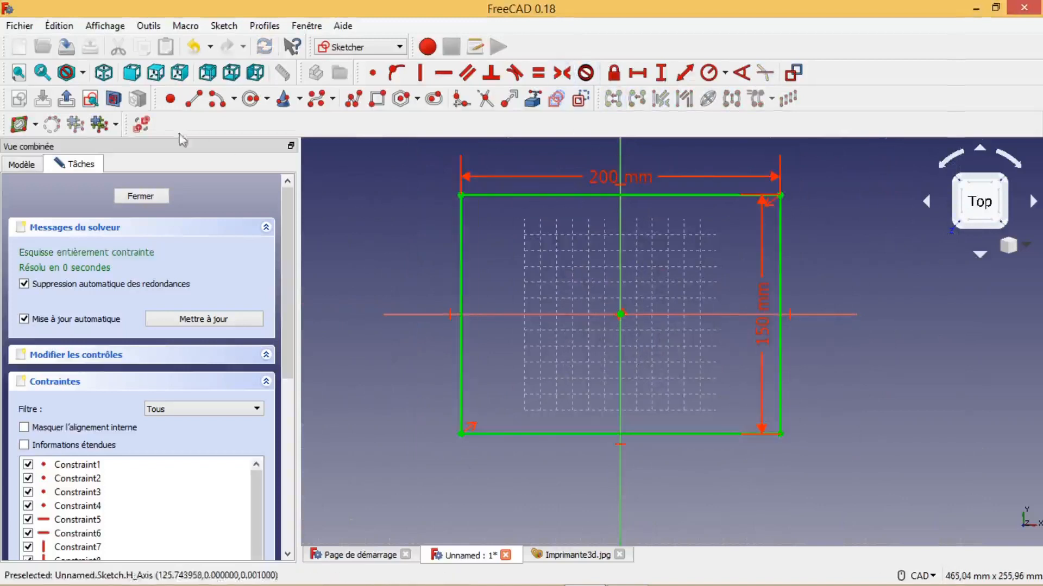
# Leave the sketch and pad the rectangle 5 mm into a plate
pyautogui.click(67, 99)
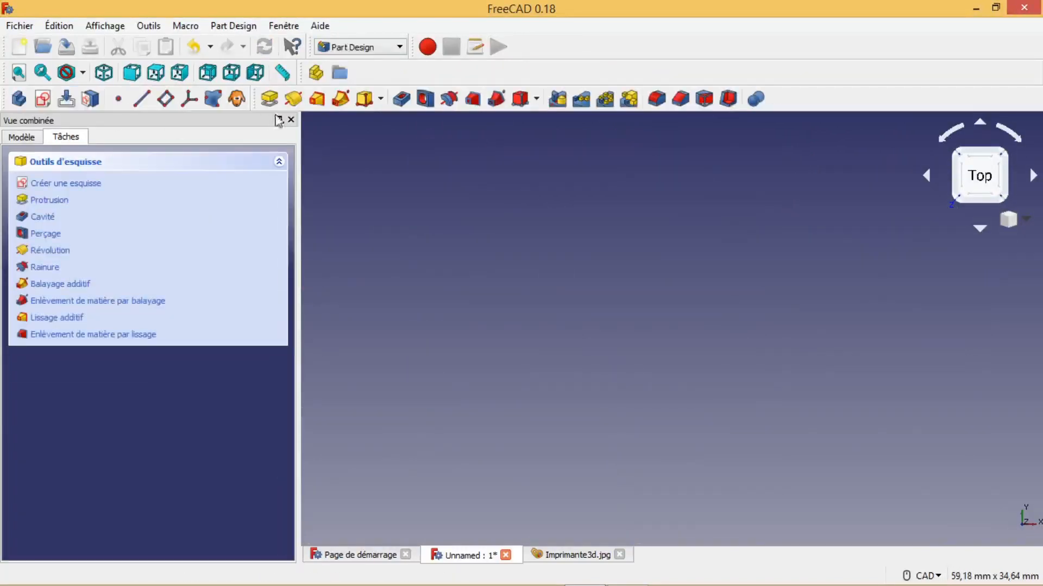
pyautogui.click(269, 98)
pyautogui.write('5')
pyautogui.click(116, 170)
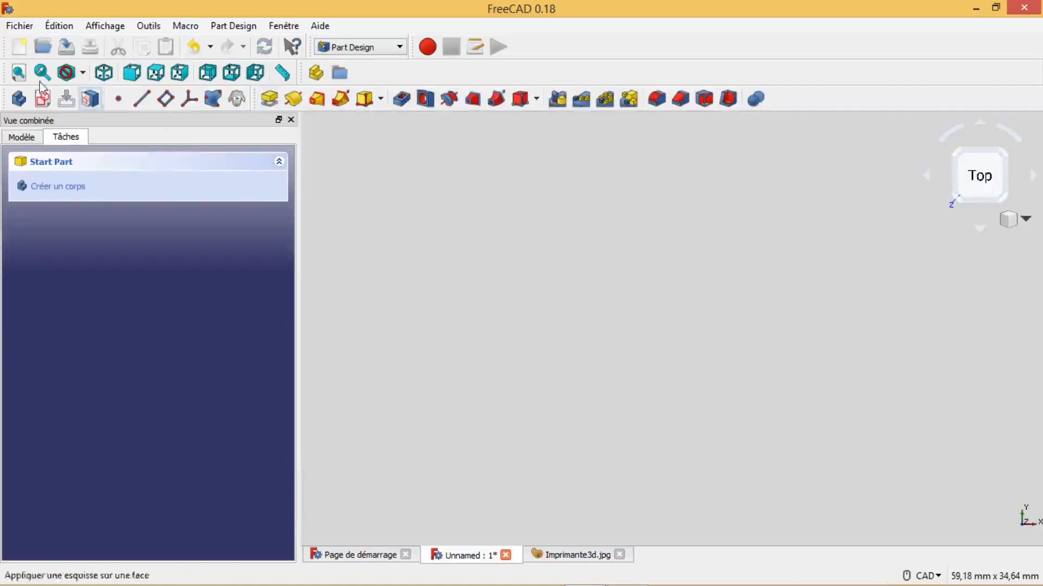
# Fit the plate in the view and examine it from several angles
pyautogui.click(18, 72)
pyautogui.moveTo(436, 384); pyautogui.dragTo(511, 359, button='middle')
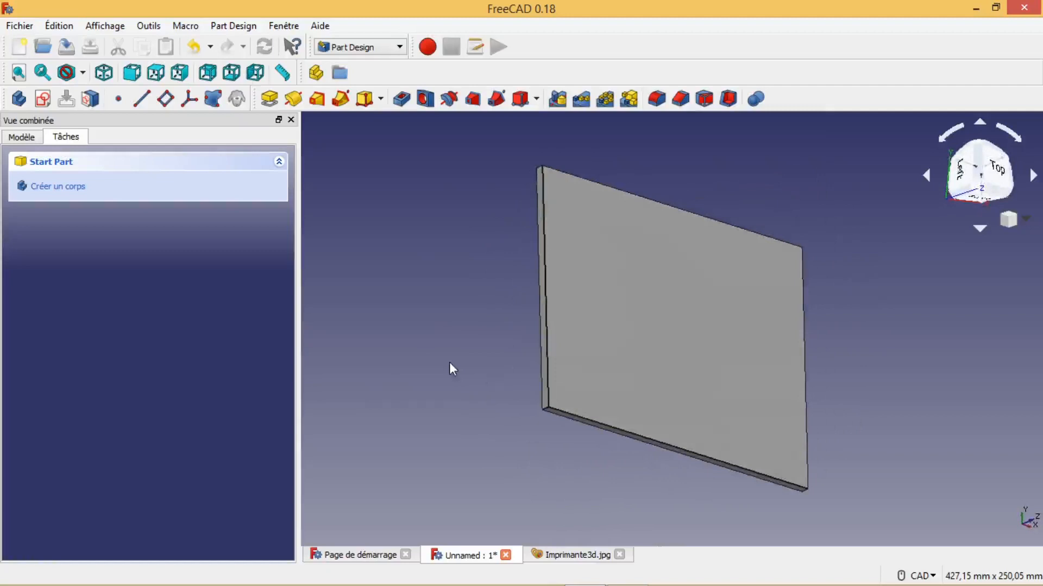
pyautogui.moveTo(490, 317); pyautogui.dragTo(414, 337, button='middle')
pyautogui.scroll(2, 414, 340)
pyautogui.moveTo(473, 313); pyautogui.dragTo(437, 316, button='middle')
pyautogui.scroll(-2, 463, 319)
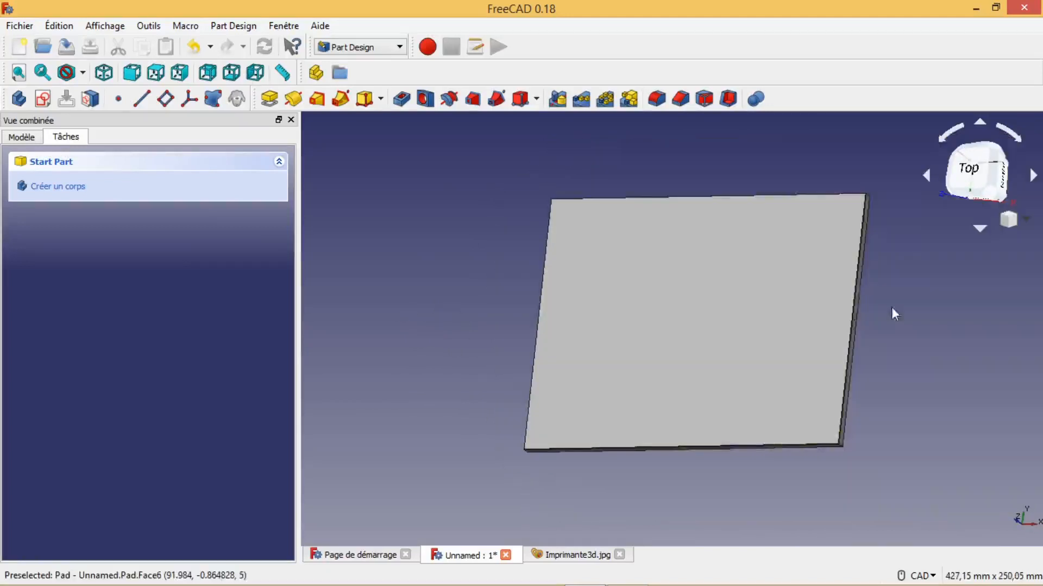
pyautogui.moveTo(893, 306); pyautogui.dragTo(928, 300, button='middle')
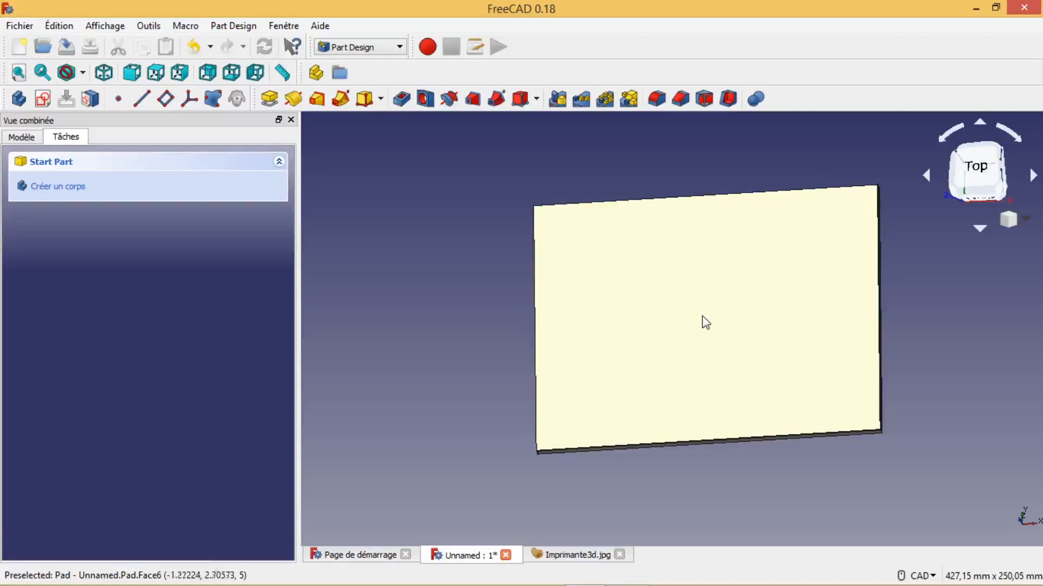
# Sketch a small rectangle on the plate's top face, its upper-right corner about 50 mm right of and 41 mm above the origin
pyautogui.click(972, 176)
pyautogui.click(559, 283)
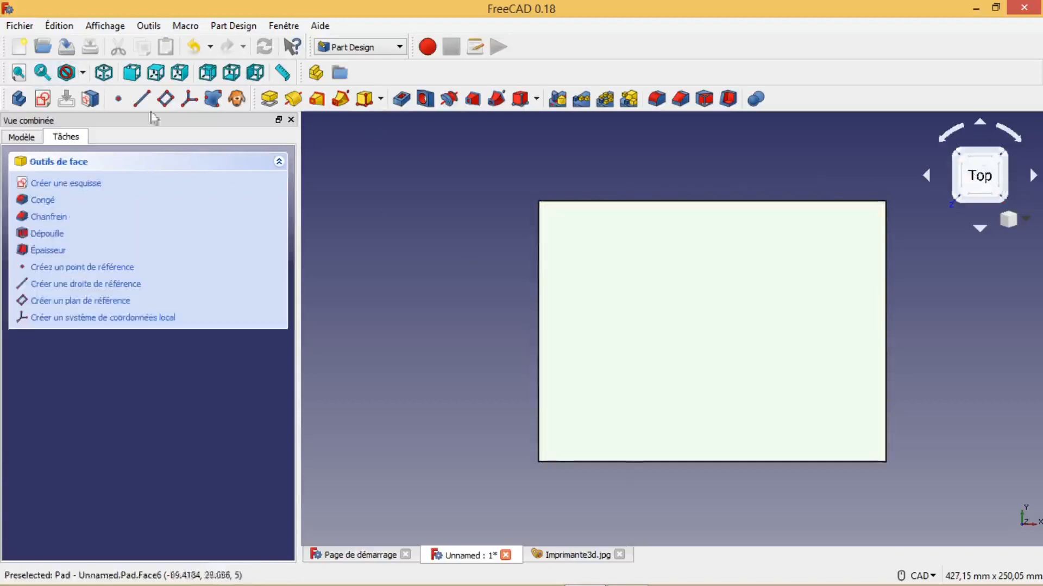
pyautogui.click(43, 98)
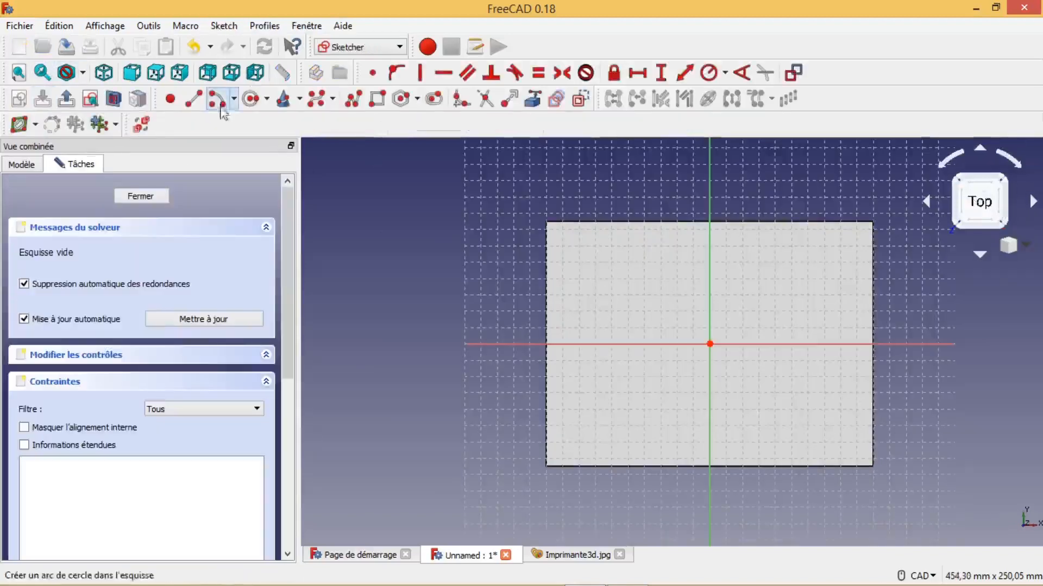
pyautogui.click(378, 100)
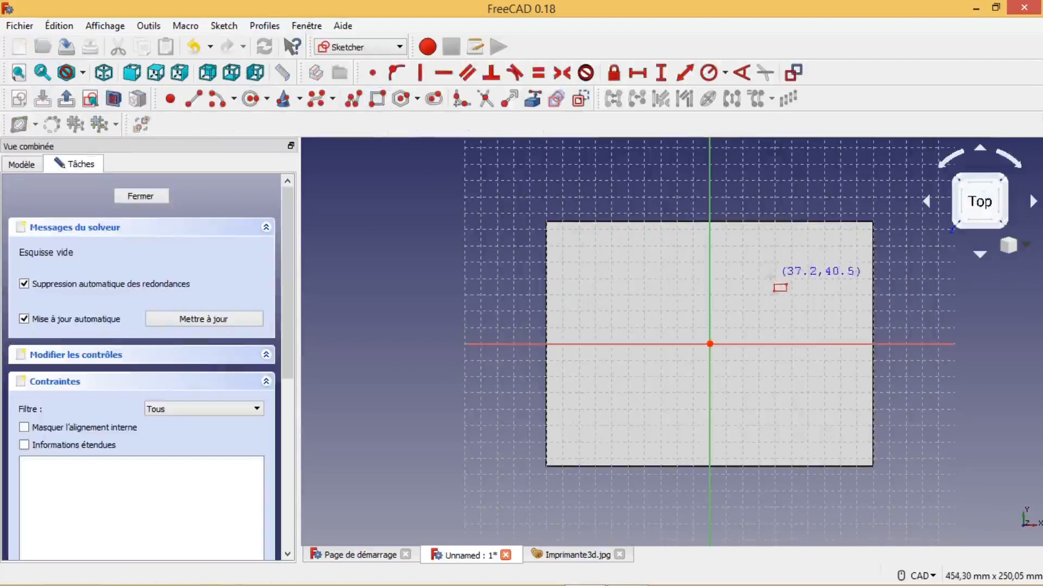
pyautogui.click(793, 298)
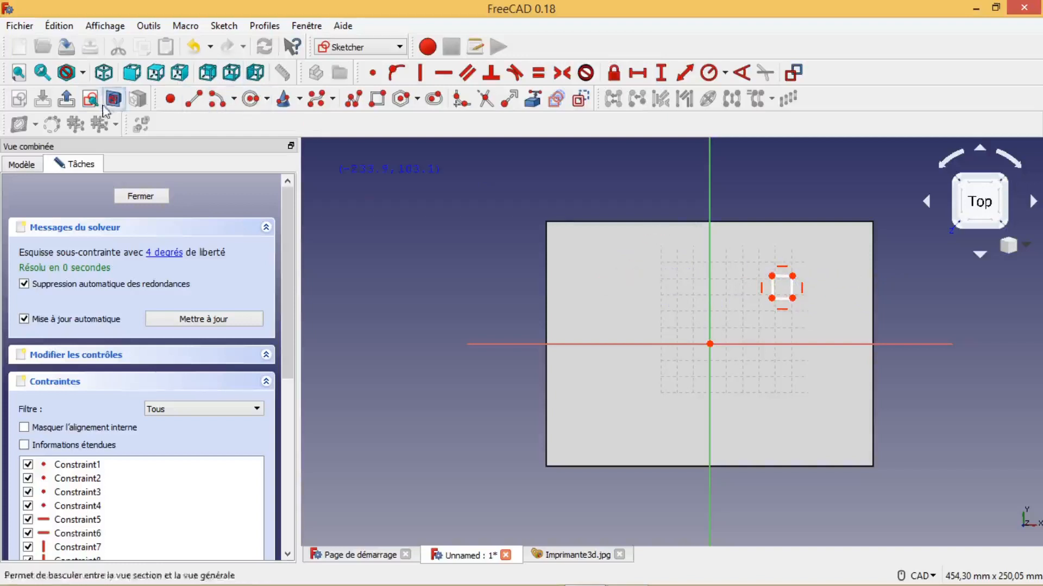
pyautogui.click(67, 98)
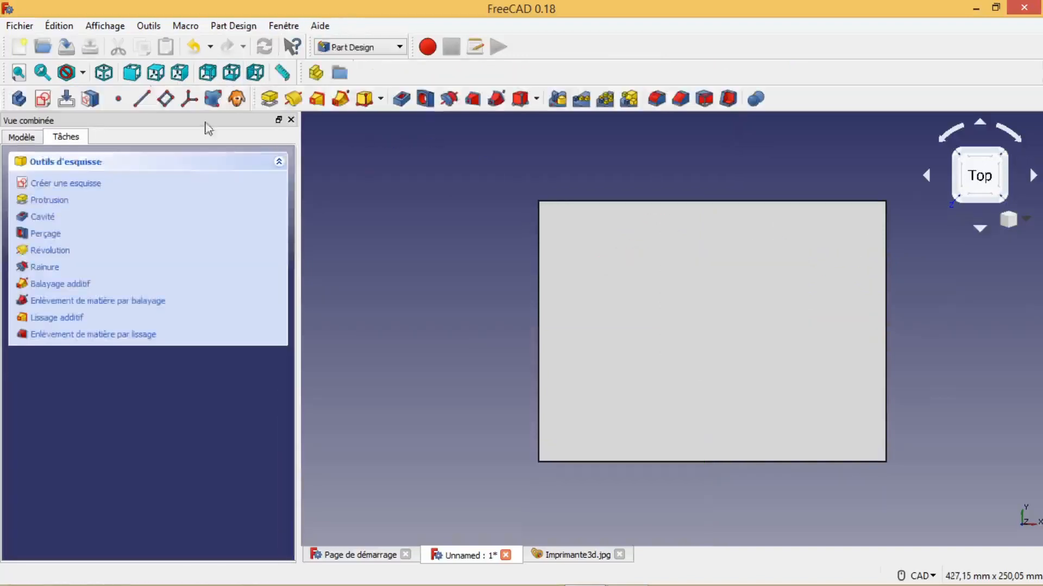
# Pad the small rectangle 10 mm out of the plate and inspect the block
pyautogui.click(270, 99)
pyautogui.moveTo(981, 352); pyautogui.dragTo(871, 388, button='middle')
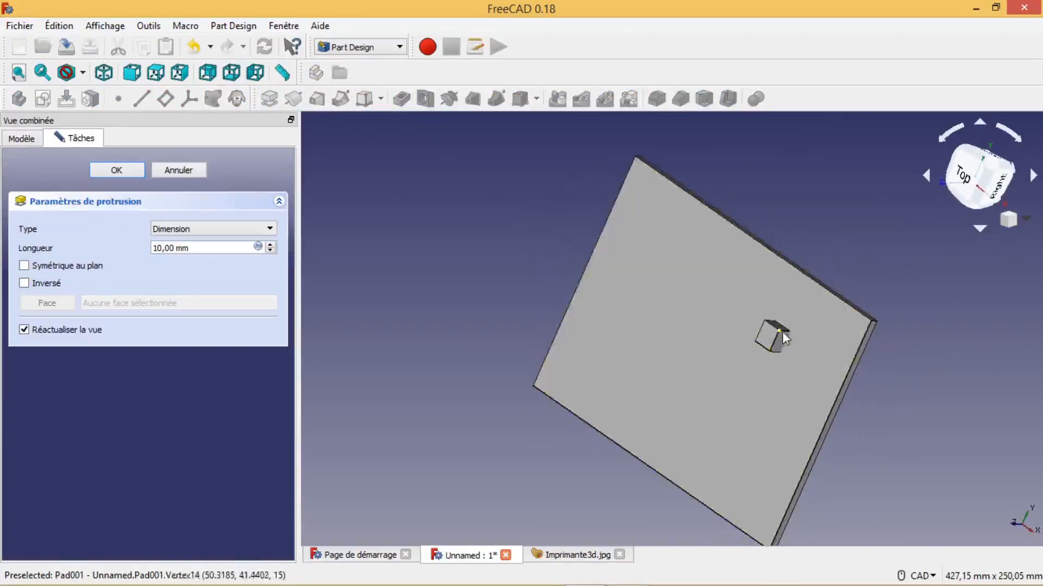
pyautogui.moveTo(898, 371)
pyautogui.mouseDown(button='middle')
pyautogui.moveTo(947, 319)
pyautogui.moveTo(880, 380)
pyautogui.mouseUp(button='middle')
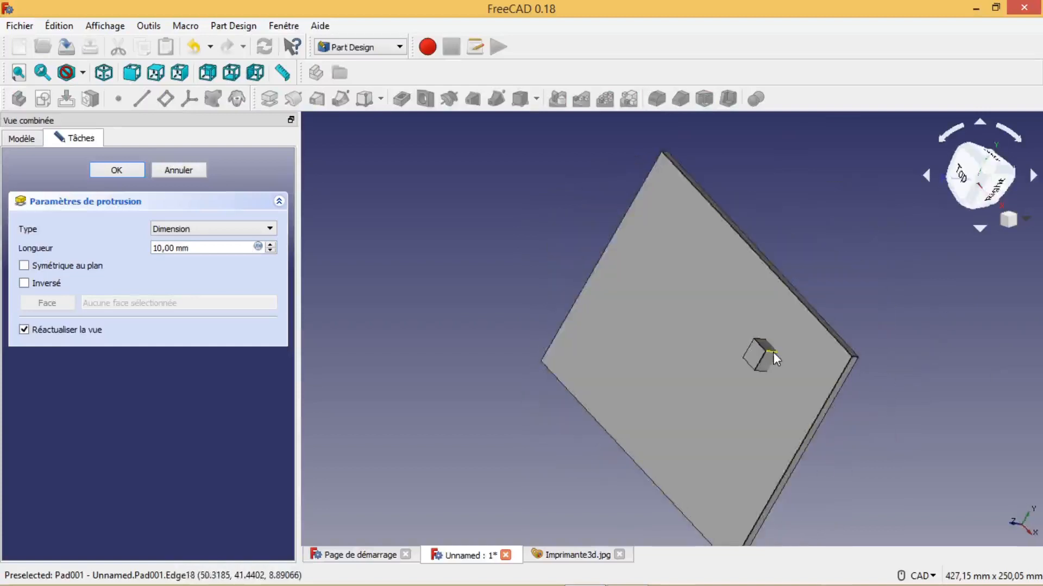
pyautogui.moveTo(896, 394); pyautogui.dragTo(935, 375, button='middle')
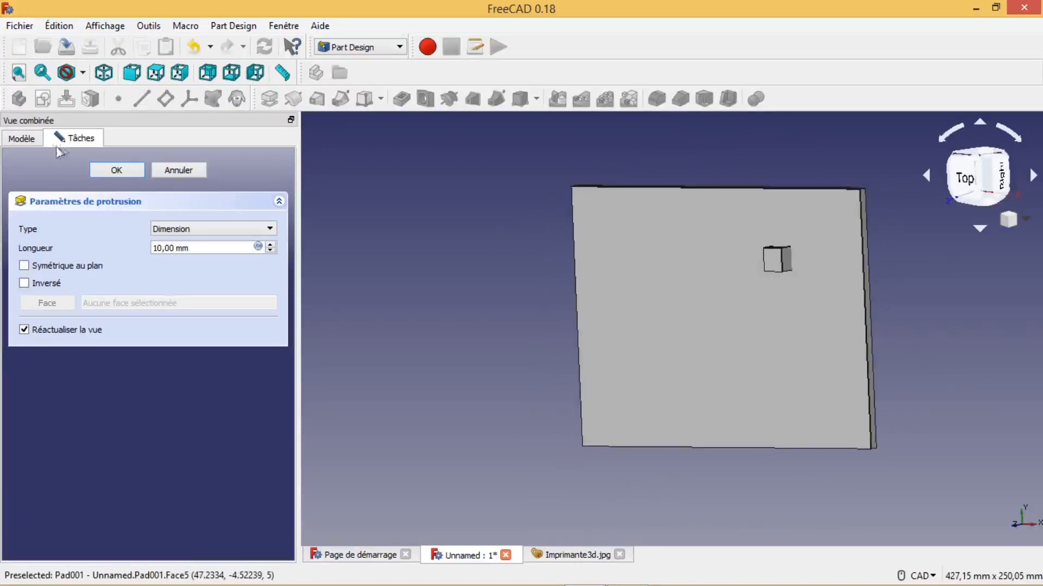
# Reopen the small rectangle's sketch and link the plate's upper edge as external geometry
pyautogui.click(31, 139)
pyautogui.click(42, 241)
pyautogui.doubleClick(100, 255)
pyautogui.scroll(2, 711, 349)
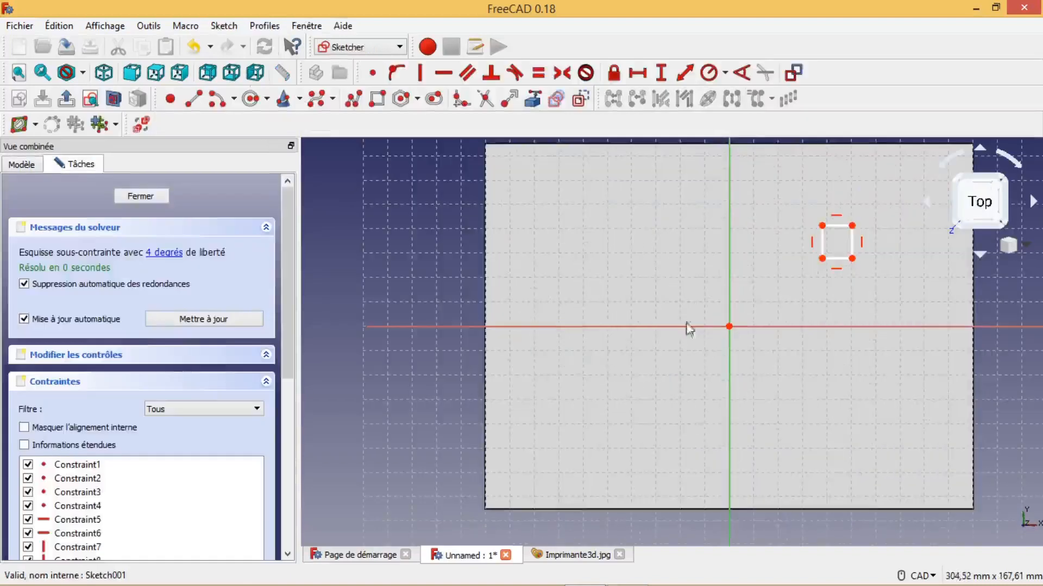
pyautogui.click(534, 103)
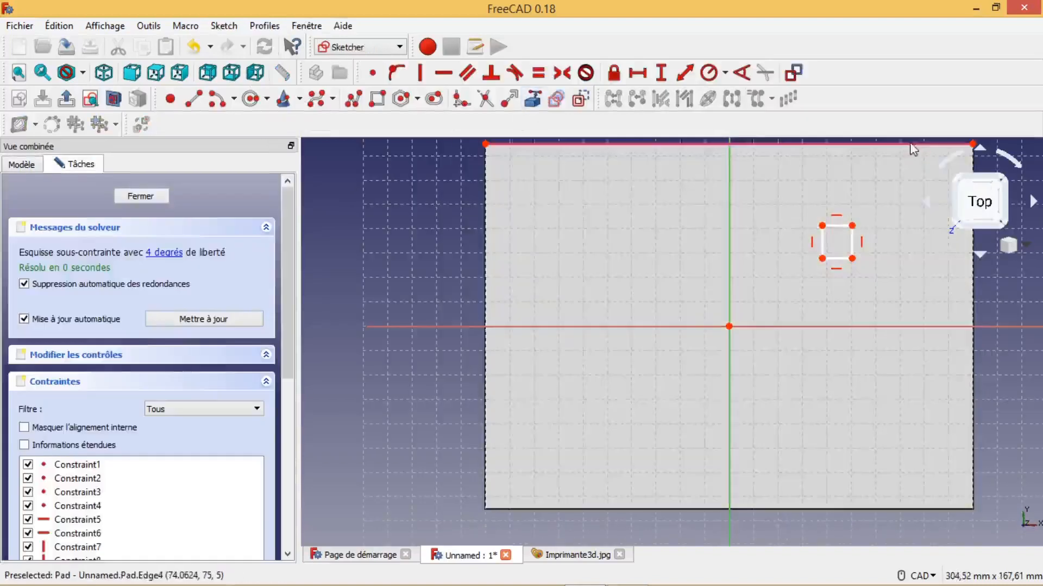
# Constrain the horizontal distance between the small rectangle's upper-right corner and the plate's upper-right corner to 200/4 mm
pyautogui.scroll(-3, 1005, 360)
pyautogui.moveTo(963, 366); pyautogui.dragTo(819, 373, button='middle')
pyautogui.scroll(2, 819, 374)
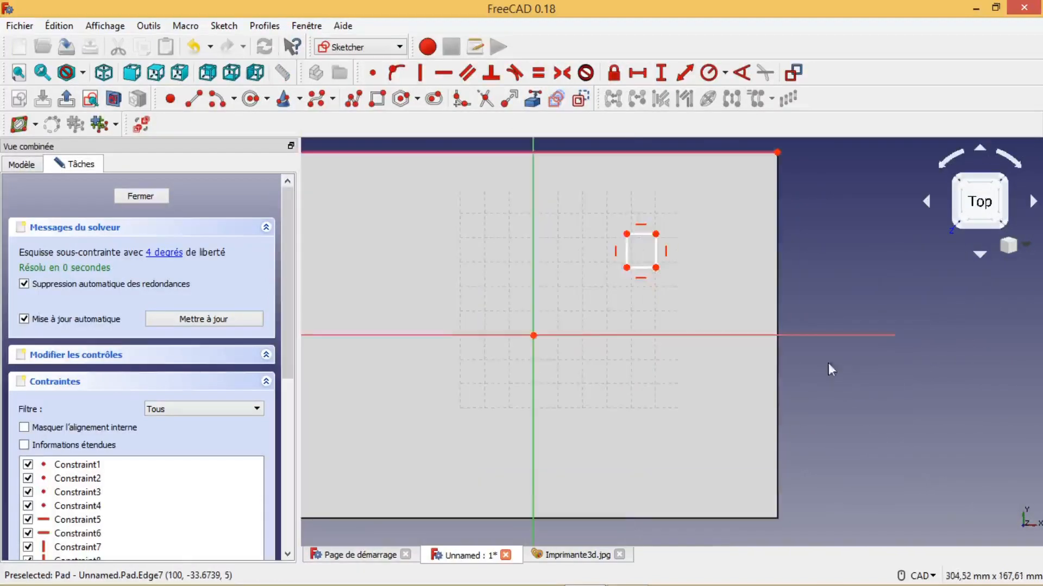
pyautogui.click(655, 234)
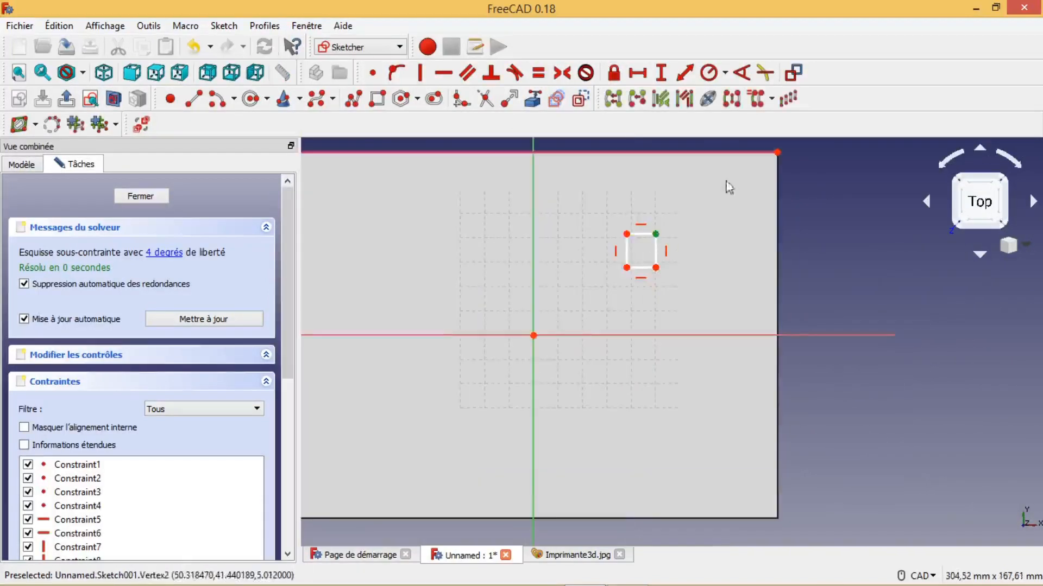
pyautogui.click(776, 154)
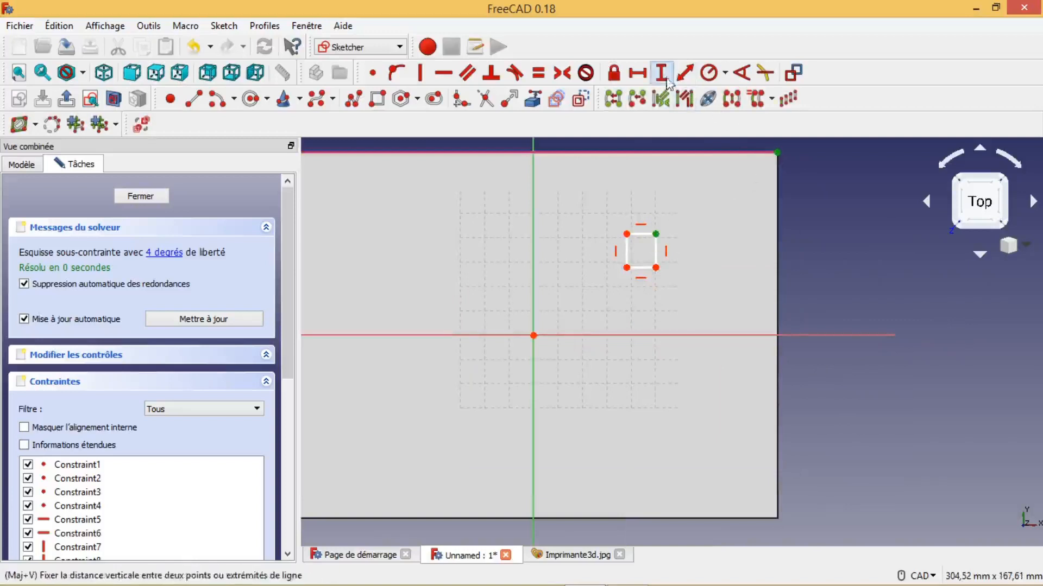
pyautogui.click(639, 74)
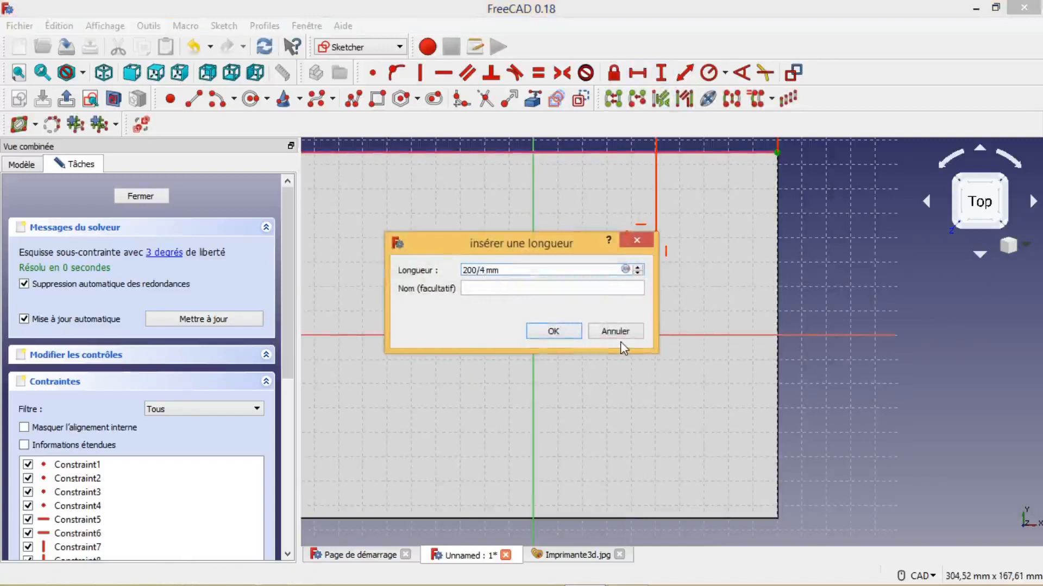
pyautogui.write('200/4')
pyautogui.press('Return')
# Constrain the vertical distance between the small rectangle's upper-right corner and the plate's upper-right corner to 150/4 mm and close the sketch
pyautogui.scroll(-2, 761, 259)
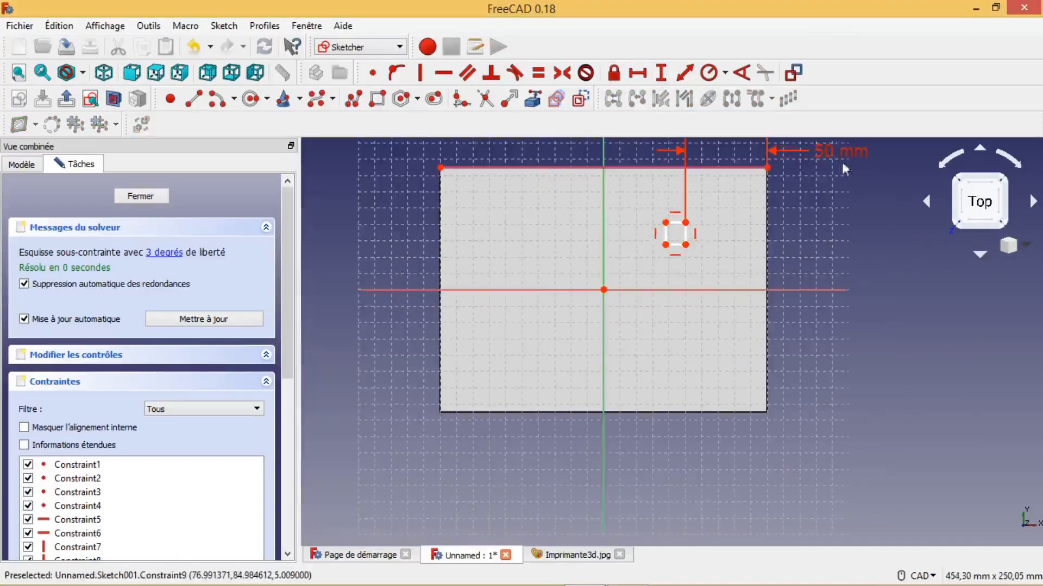
pyautogui.click(686, 223)
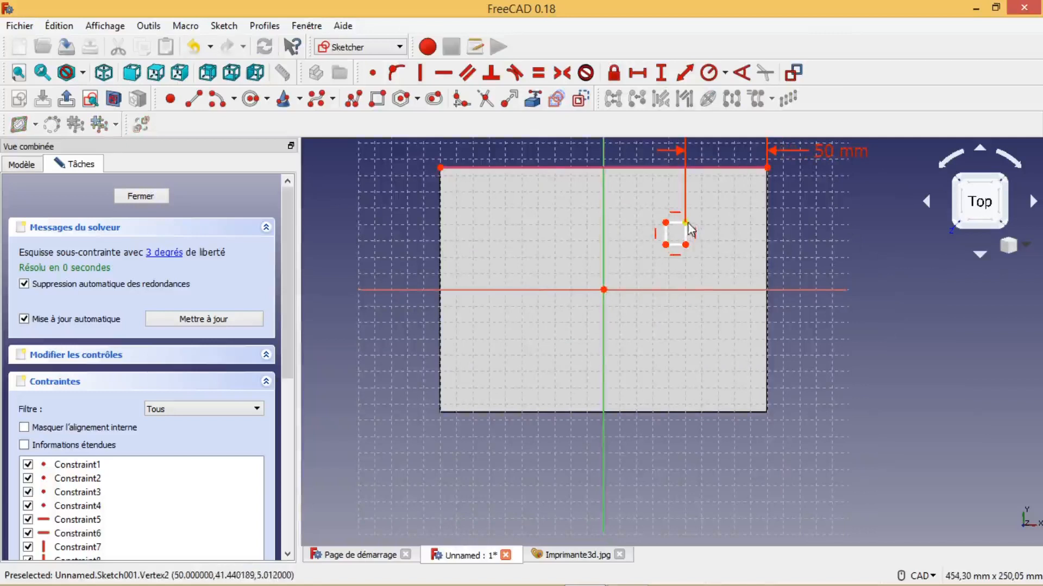
pyautogui.click(766, 168)
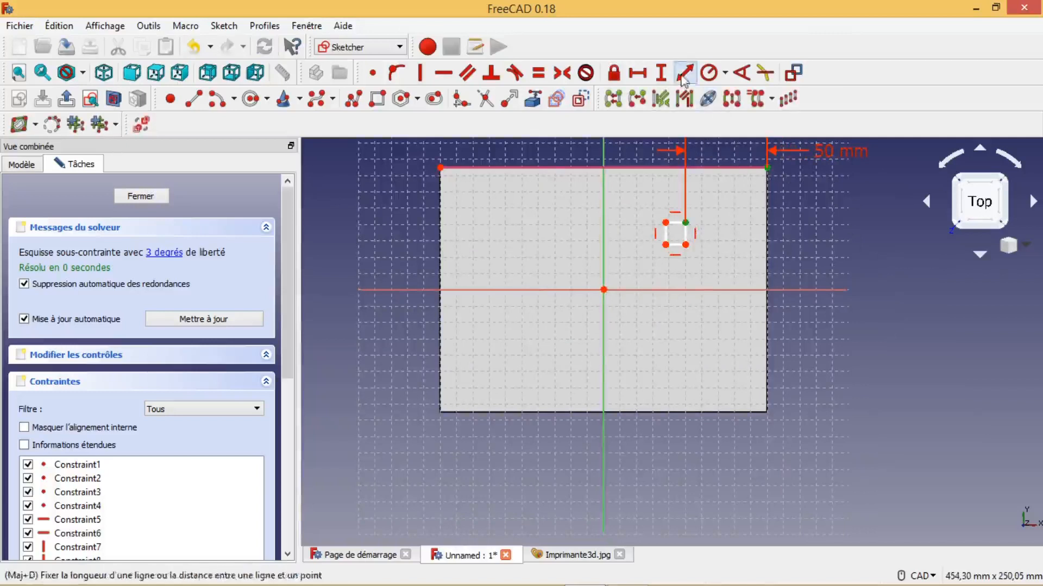
pyautogui.click(660, 72)
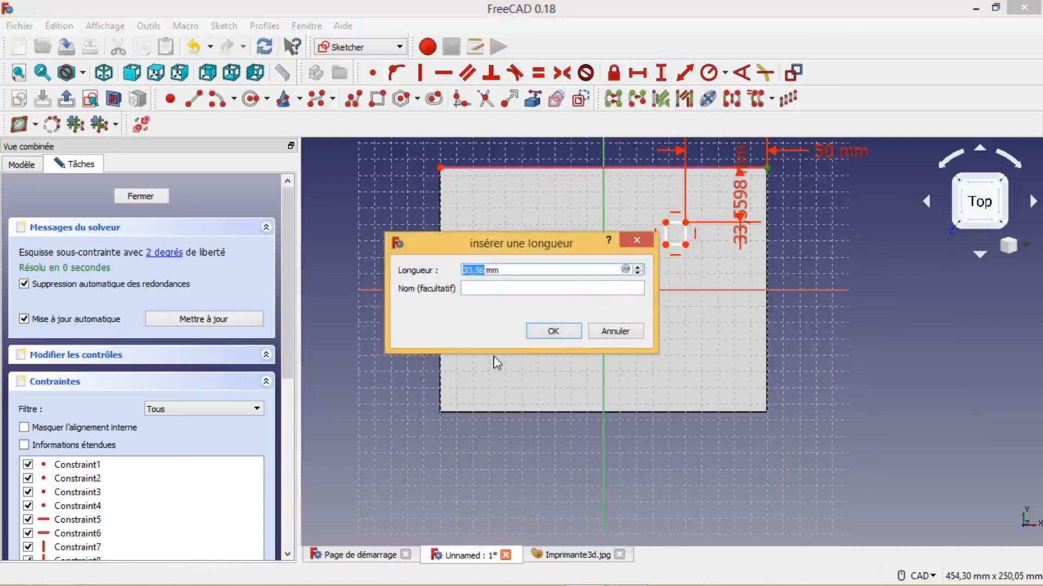
pyautogui.write('150/4')
pyautogui.press('Return')
pyautogui.moveTo(742, 200)
pyautogui.mouseDown()
pyautogui.moveTo(831, 216)
pyautogui.moveTo(832, 298)
pyautogui.mouseUp()
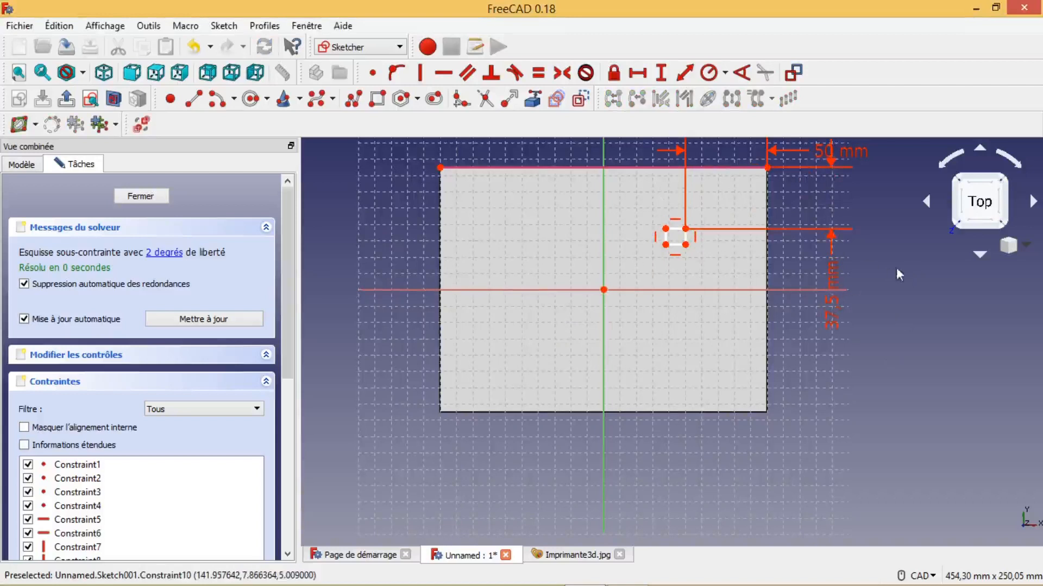
pyautogui.click(67, 98)
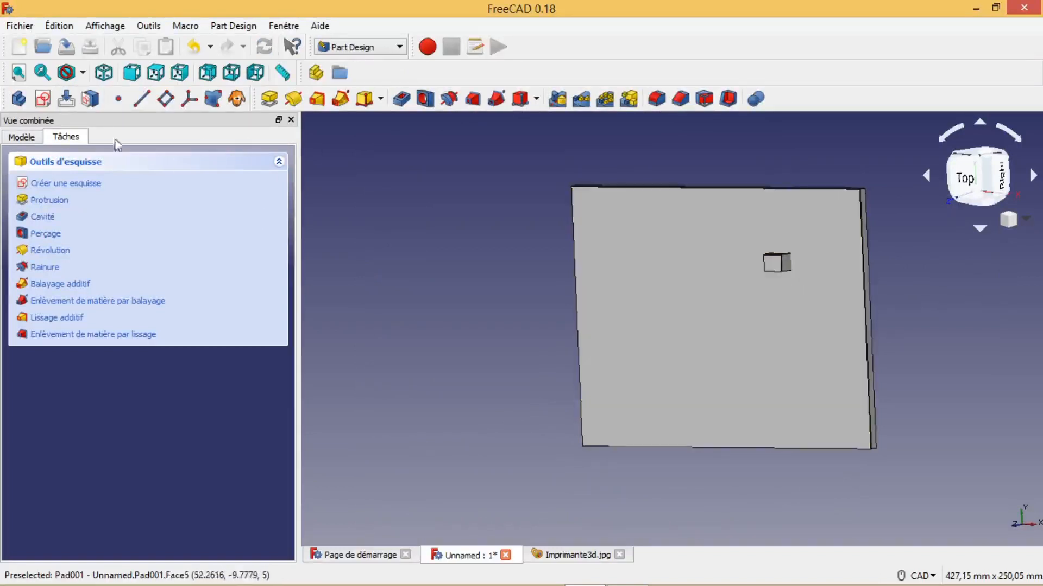
# Start a new sketch on the plate's top face and link the block's upper edge as external geometry
pyautogui.click(21, 139)
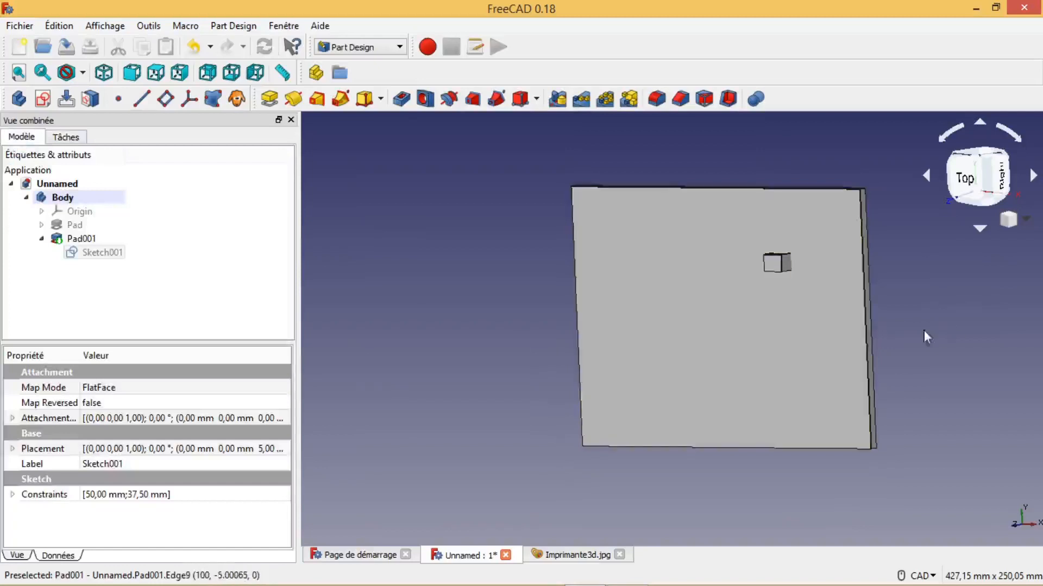
pyautogui.click(787, 328)
pyautogui.click(43, 98)
pyautogui.scroll(2, 661, 298)
pyautogui.moveTo(866, 307); pyautogui.dragTo(698, 324, button='middle')
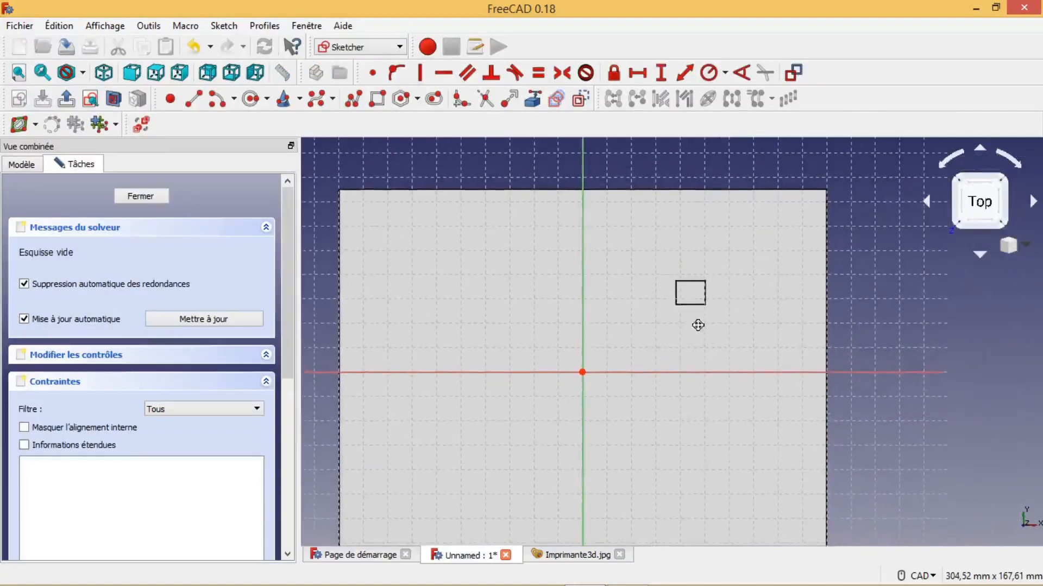
pyautogui.click(532, 98)
pyautogui.click(691, 280)
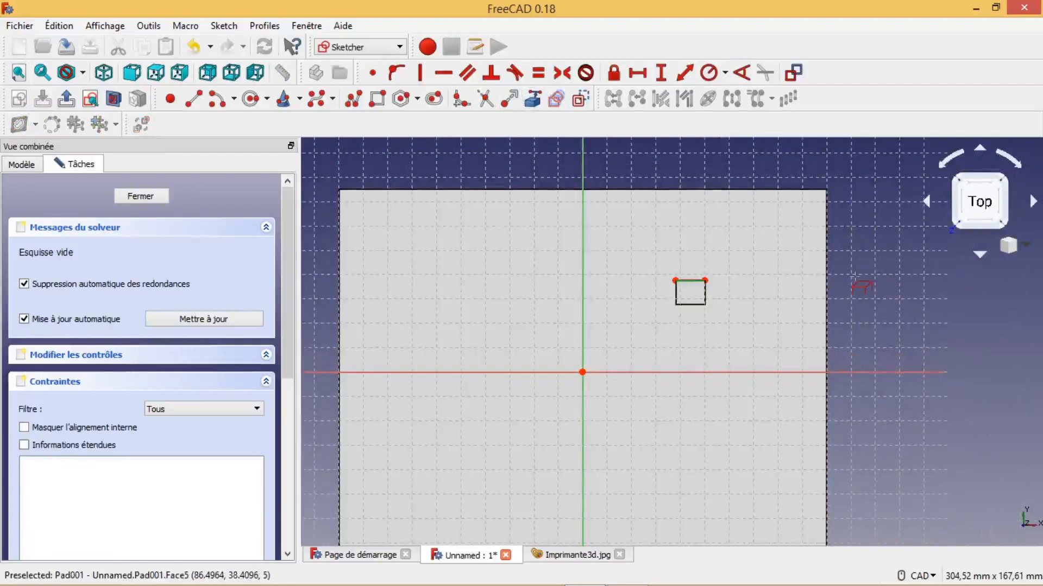
# Draw a vertical line about 37 mm long from the block's upper-right corner to the plate's upper edge and convert it to construction geometry
pyautogui.click(194, 98)
pyautogui.click(705, 281)
pyautogui.click(705, 189)
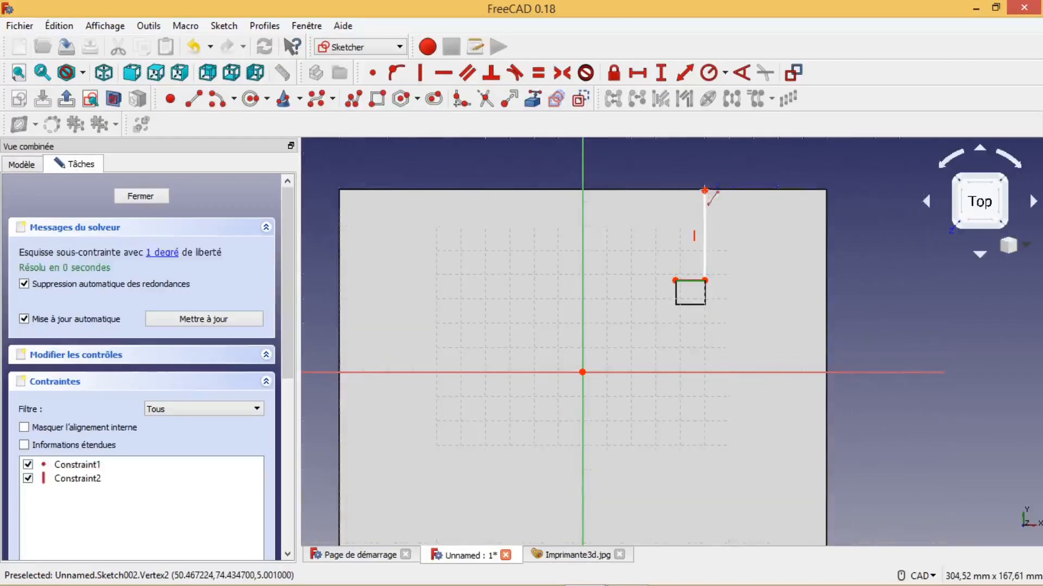
pyautogui.rightClick(770, 294)
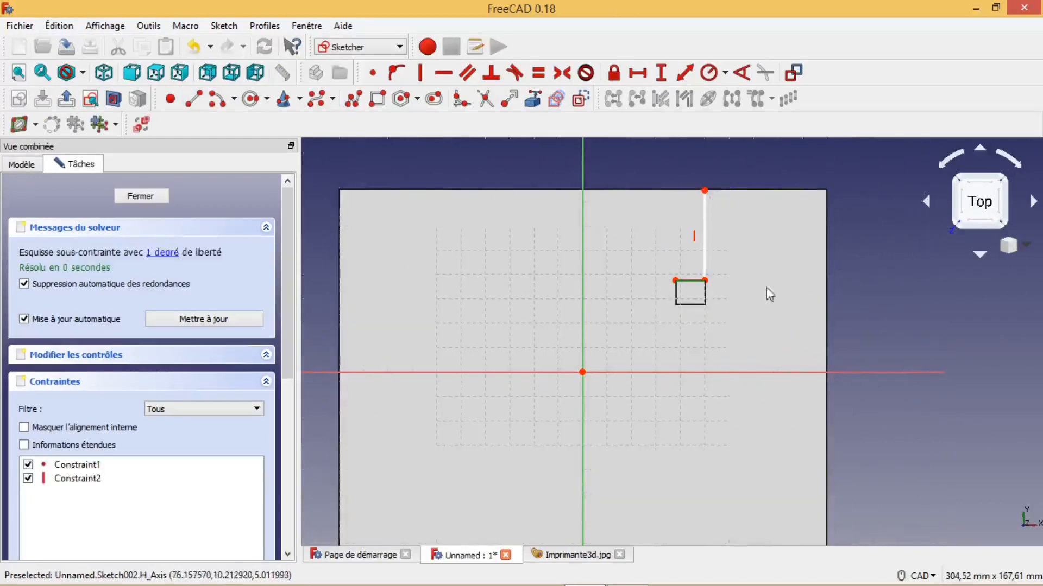
pyautogui.click(717, 248)
pyautogui.click(580, 99)
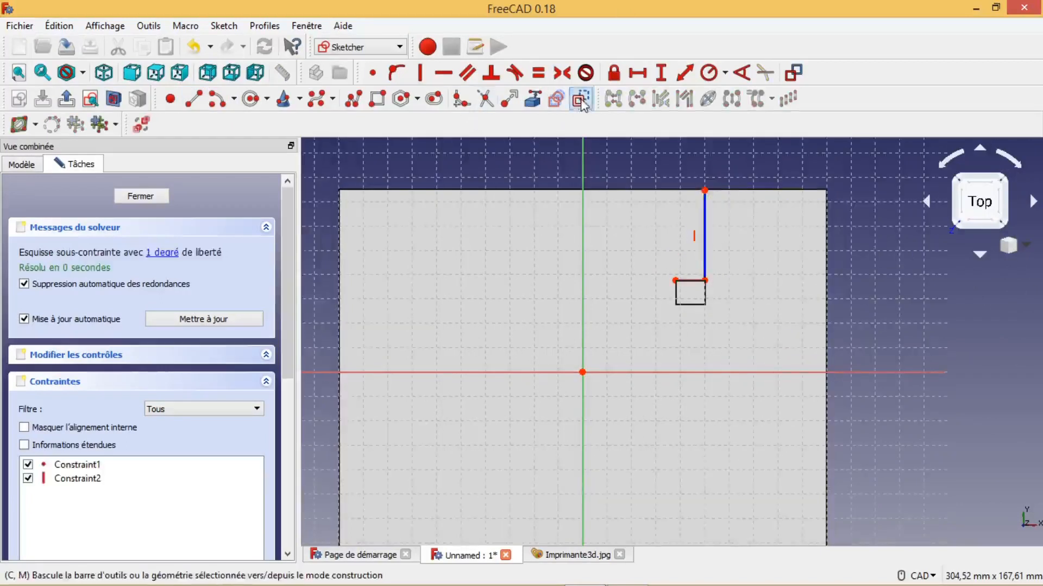
# Draw a circle about 7 mm in diameter centred on the construction line, just above the block
pyautogui.scroll(2, 771, 321)
pyautogui.moveTo(766, 226); pyautogui.dragTo(770, 369, button='middle')
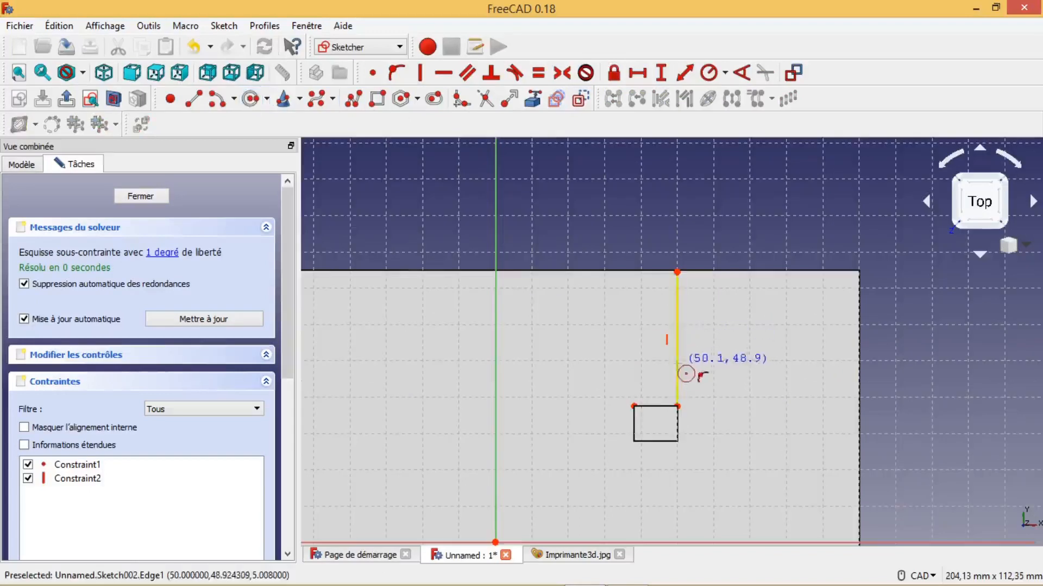
pyautogui.click(685, 376)
pyautogui.click(677, 367)
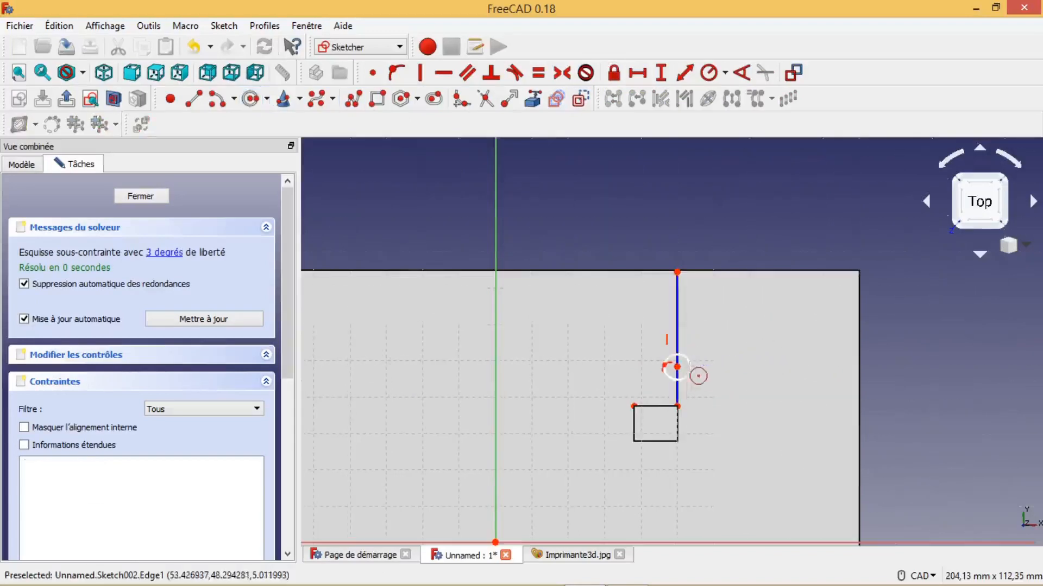
pyautogui.click(693, 375)
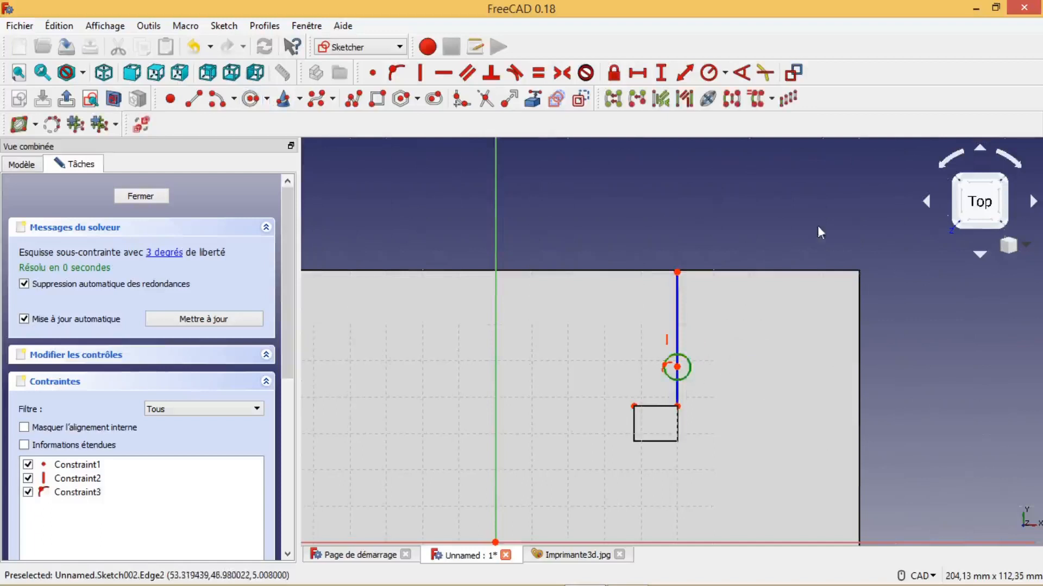
# Set the circle's diameter to 1 mm
pyautogui.click(725, 73)
pyautogui.click(738, 111)
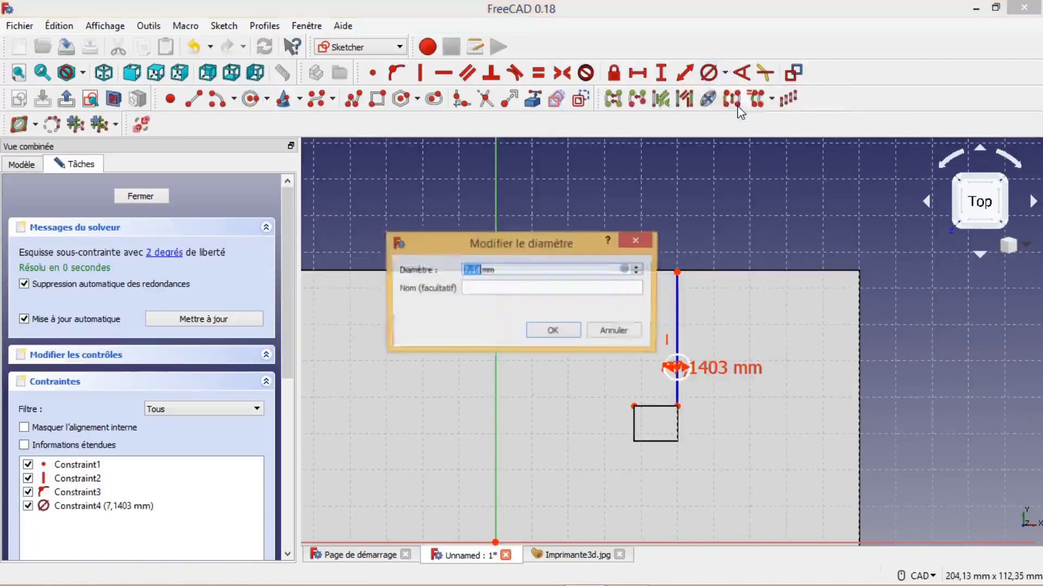
pyautogui.write('1')
pyautogui.press('Return')
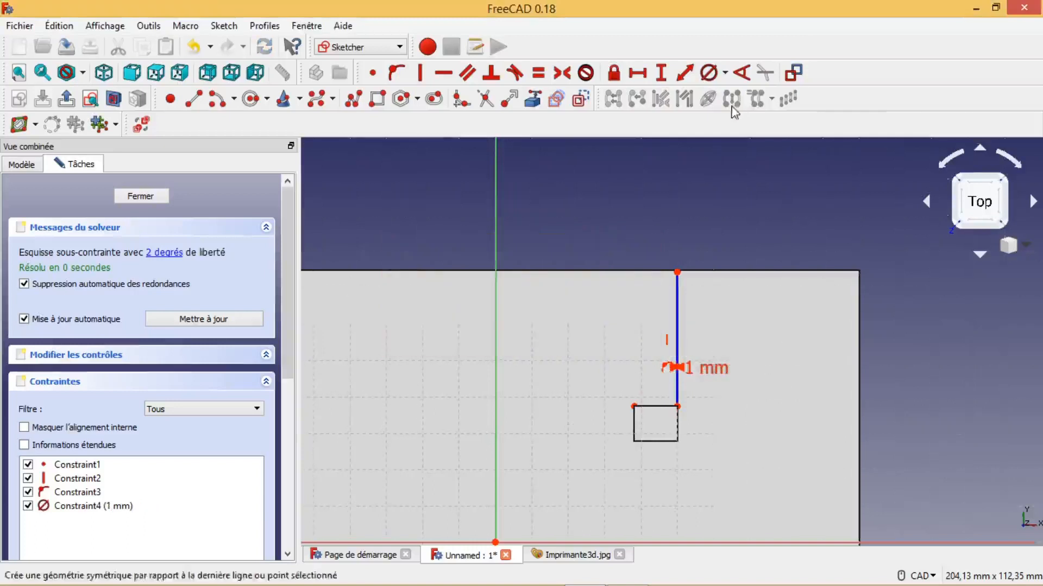
# Constrain the vertical distance between the circle's centre and the block's upper-right corner to 5 mm and close the sketch
pyautogui.scroll(6, 740, 393)
pyautogui.moveTo(637, 424); pyautogui.dragTo(791, 370, button='middle')
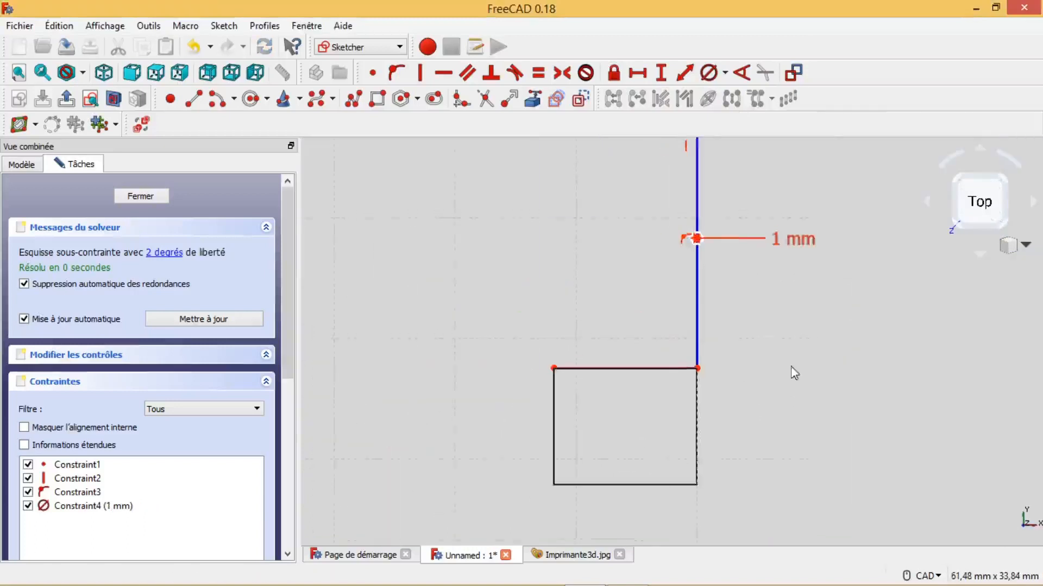
pyautogui.scroll(2, 791, 370)
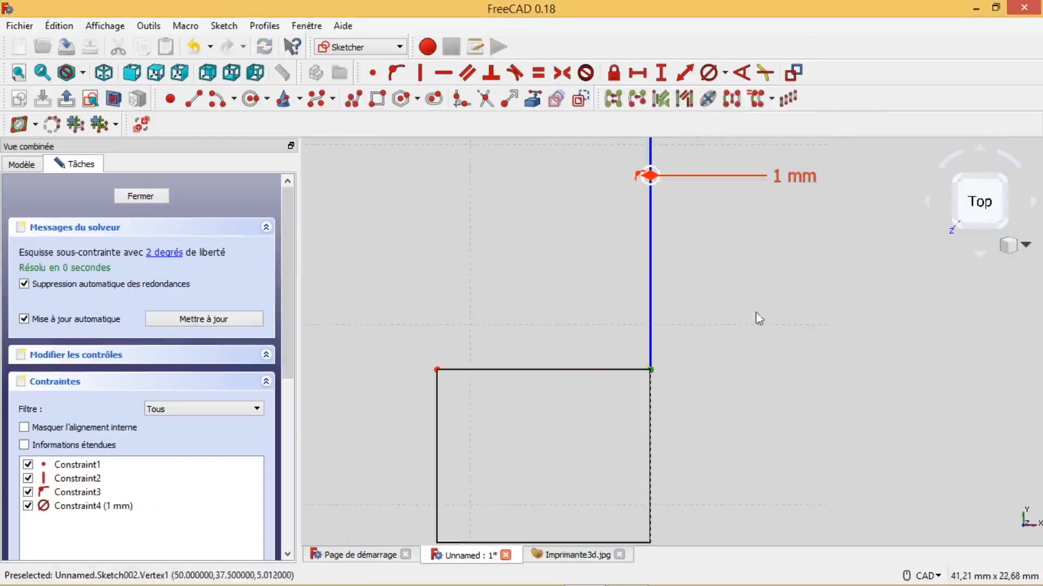
pyautogui.scroll(2, 661, 193)
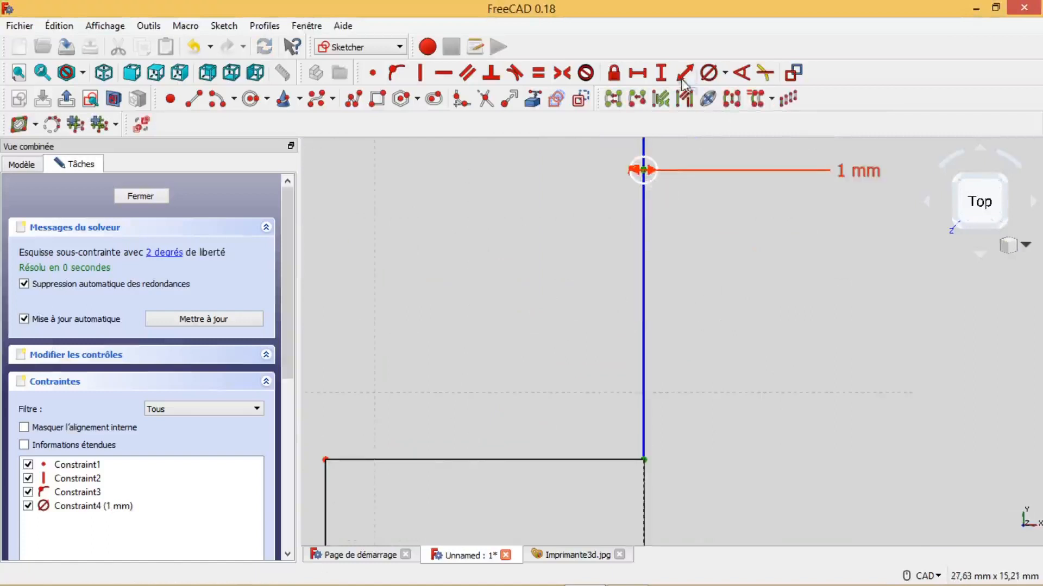
pyautogui.click(660, 72)
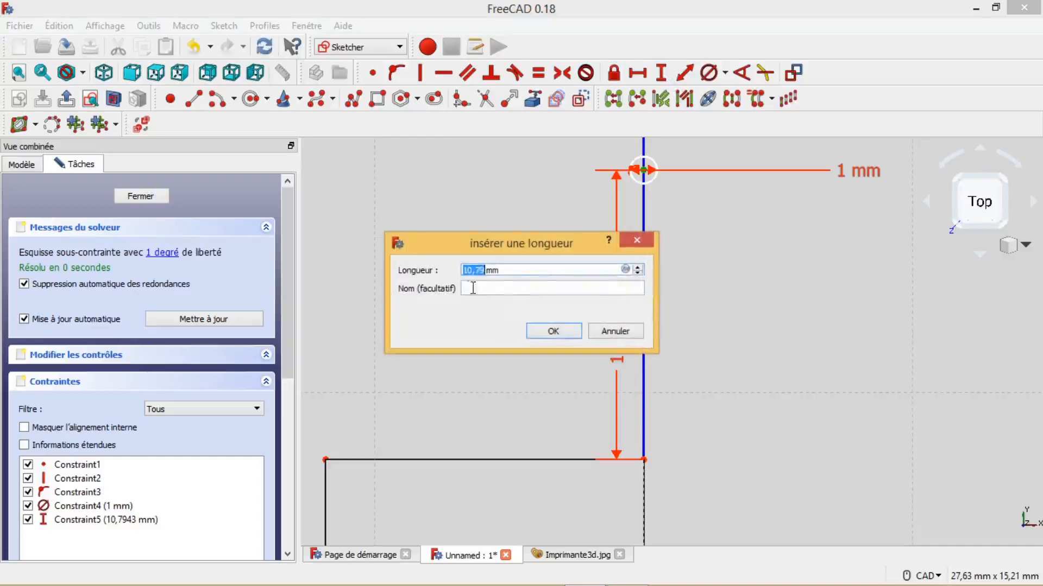
pyautogui.write('5')
pyautogui.click(566, 333)
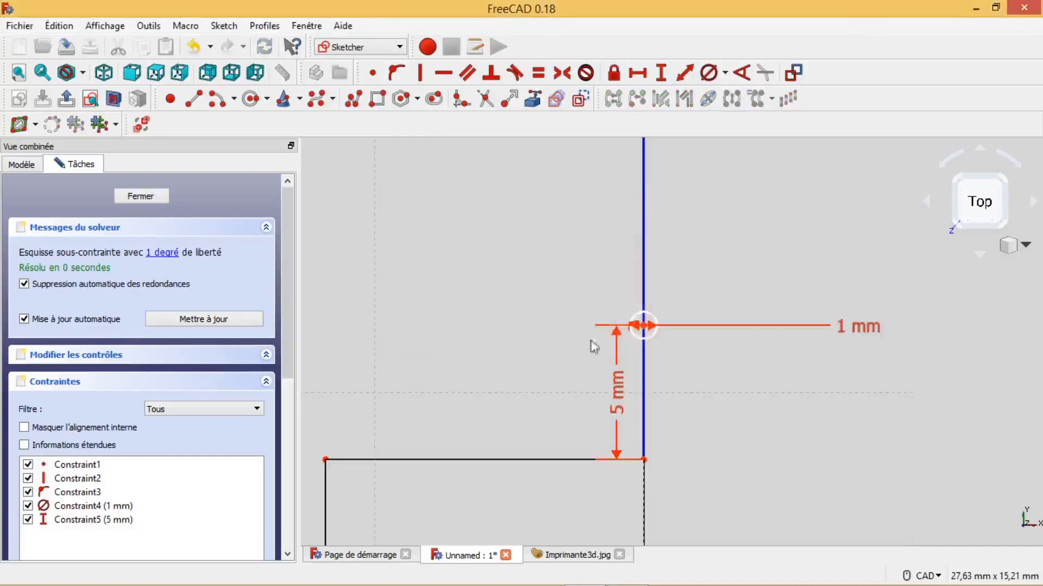
pyautogui.scroll(-5, 676, 366)
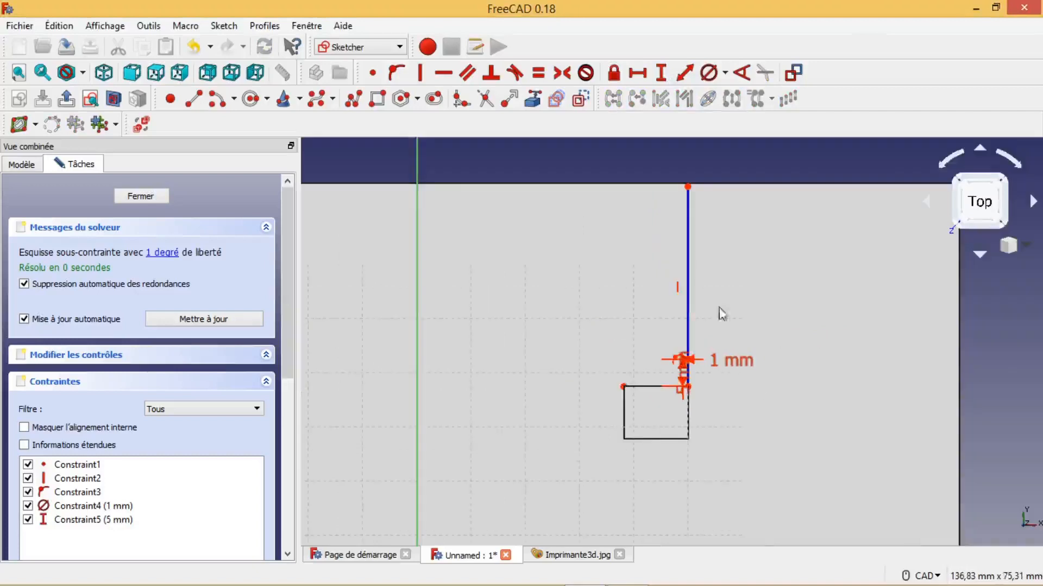
pyautogui.click(691, 315)
pyautogui.scroll(3, 735, 275)
pyautogui.scroll(-1, 735, 275)
pyautogui.scroll(1, 735, 274)
pyautogui.click(65, 99)
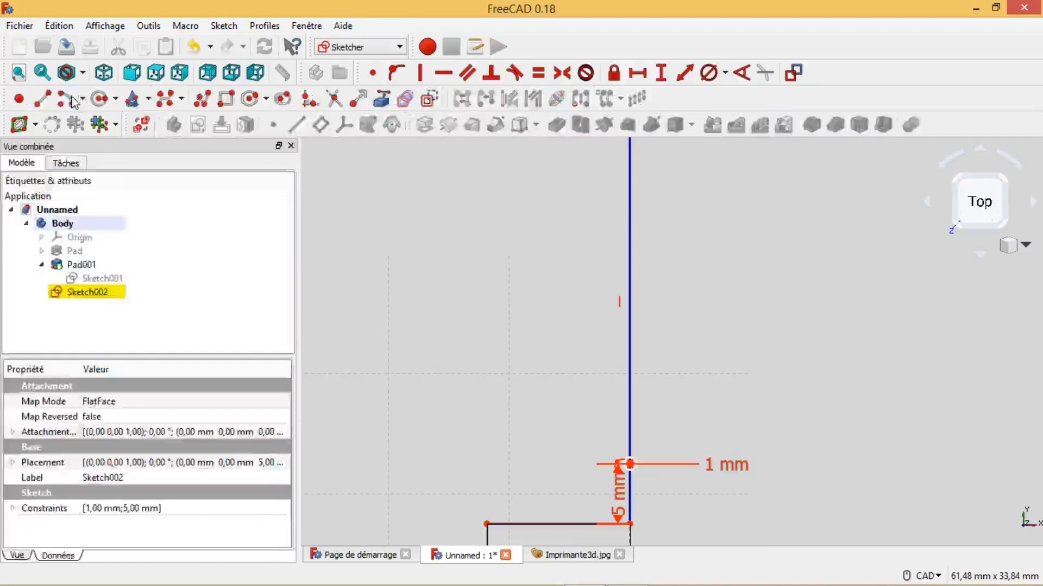
# Pocket the 1 mm circle through all of the plate
pyautogui.click(401, 98)
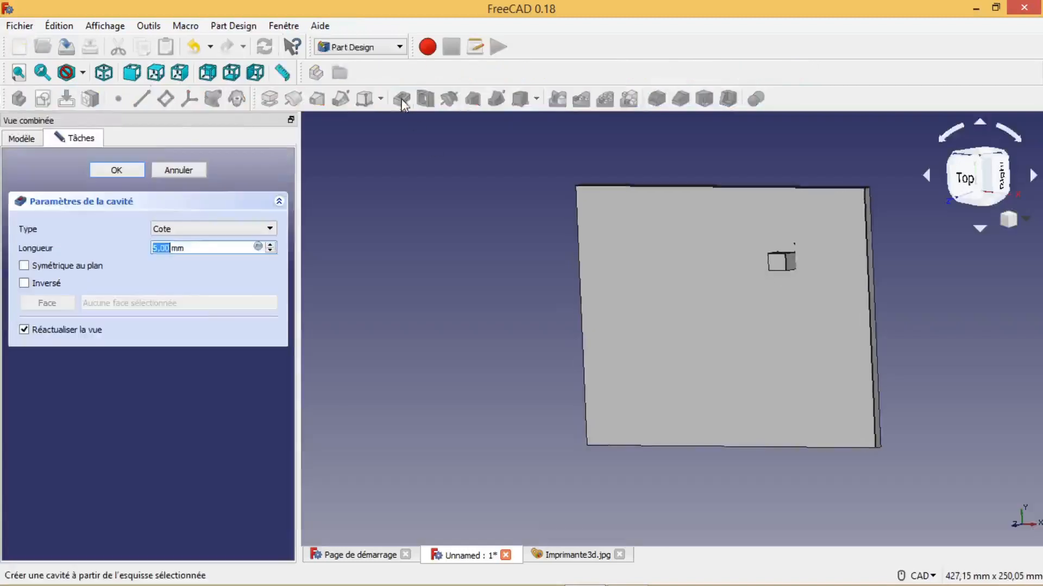
pyautogui.click(179, 228)
pyautogui.click(183, 251)
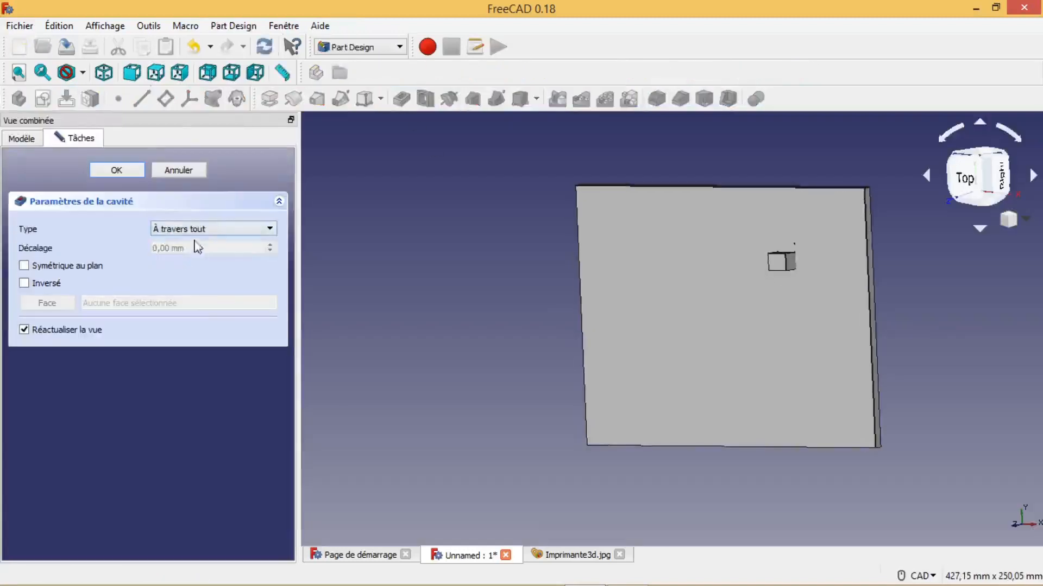
pyautogui.click(126, 168)
# Examine the small hole beside the block on the plate's top face
pyautogui.scroll(3, 639, 376)
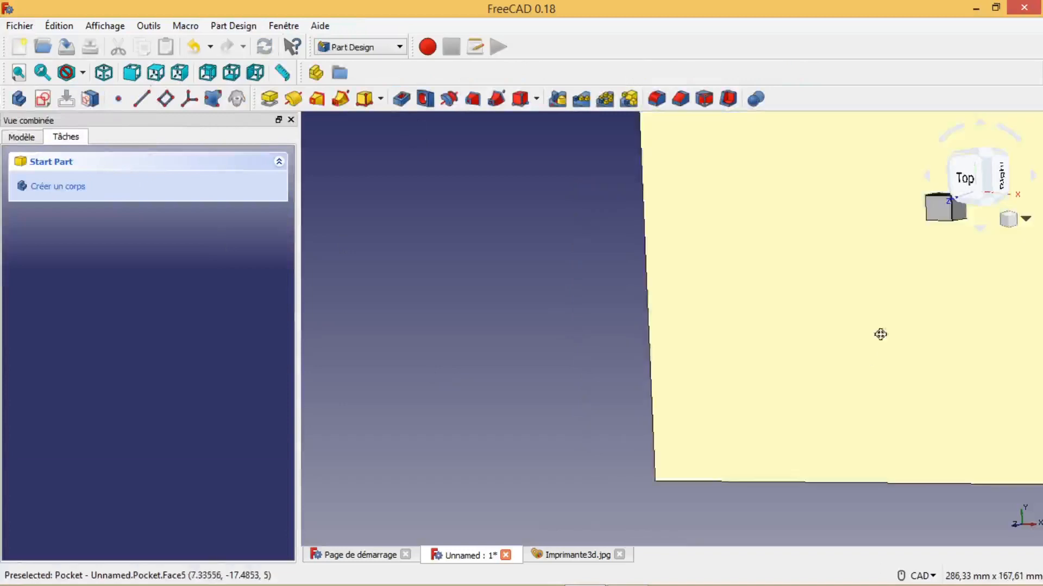
pyautogui.scroll(-2, 642, 393)
pyautogui.scroll(-1, 840, 323)
pyautogui.scroll(2, 832, 319)
pyautogui.scroll(-2, 740, 293)
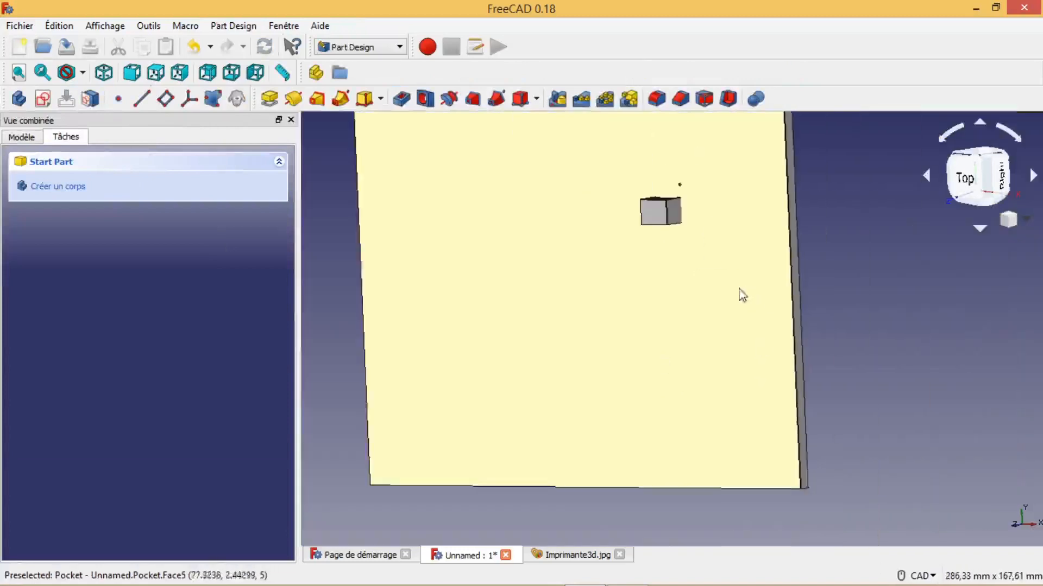
pyautogui.scroll(2, 701, 223)
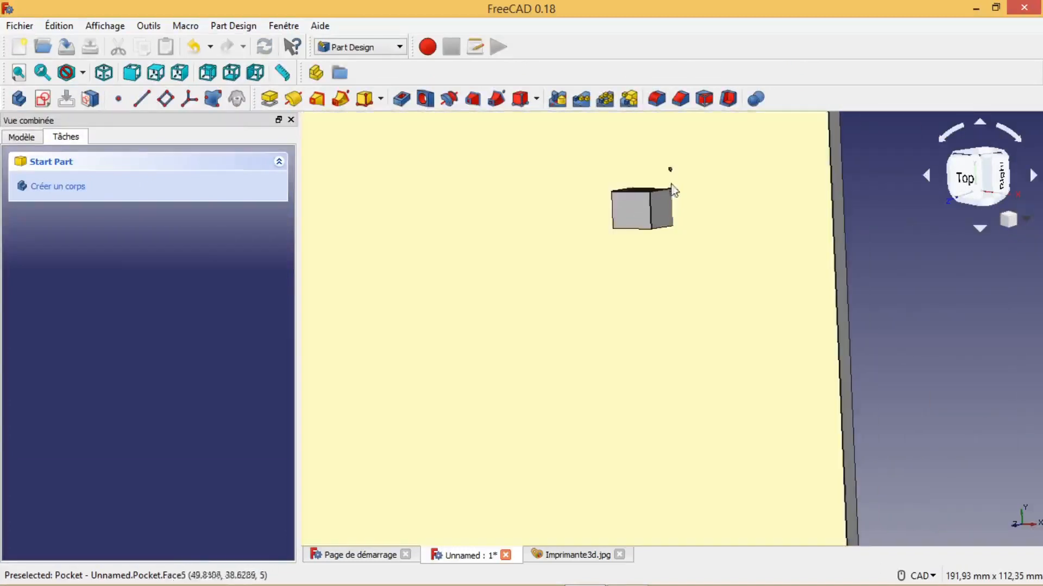
pyautogui.scroll(2, 717, 267)
pyautogui.scroll(-2, 710, 270)
pyautogui.scroll(1, 703, 270)
pyautogui.scroll(-4, 694, 271)
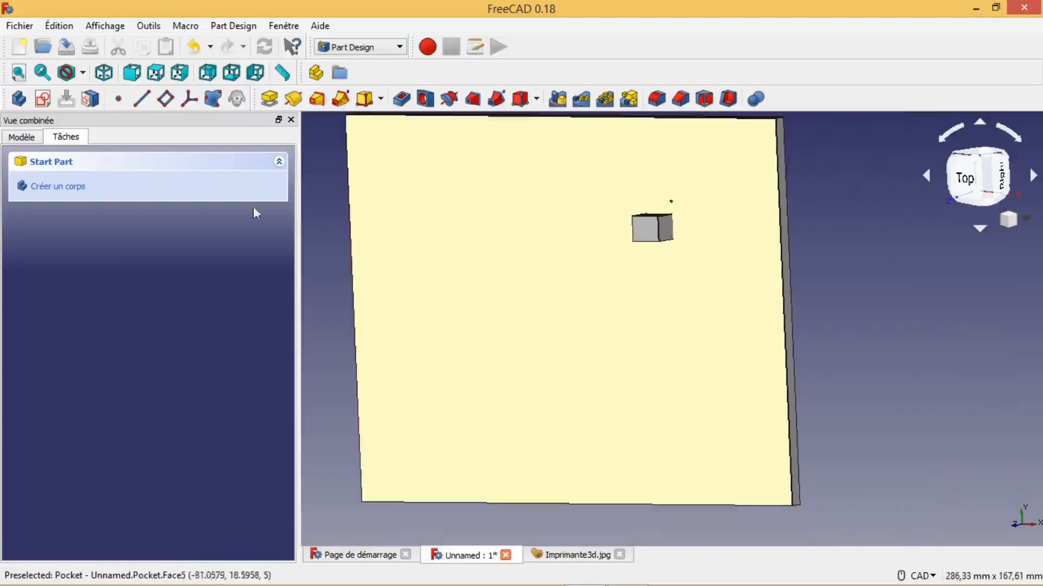
# Start a MultiTransform on the small hole's pocket and add a linear pattern to its transformations
pyautogui.click(21, 136)
pyautogui.click(80, 266)
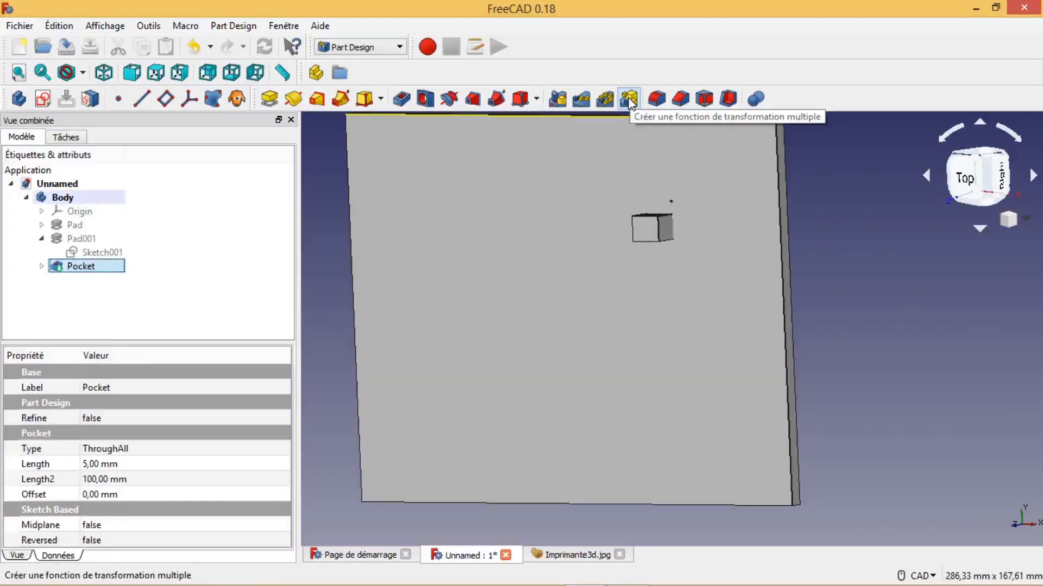
pyautogui.click(629, 99)
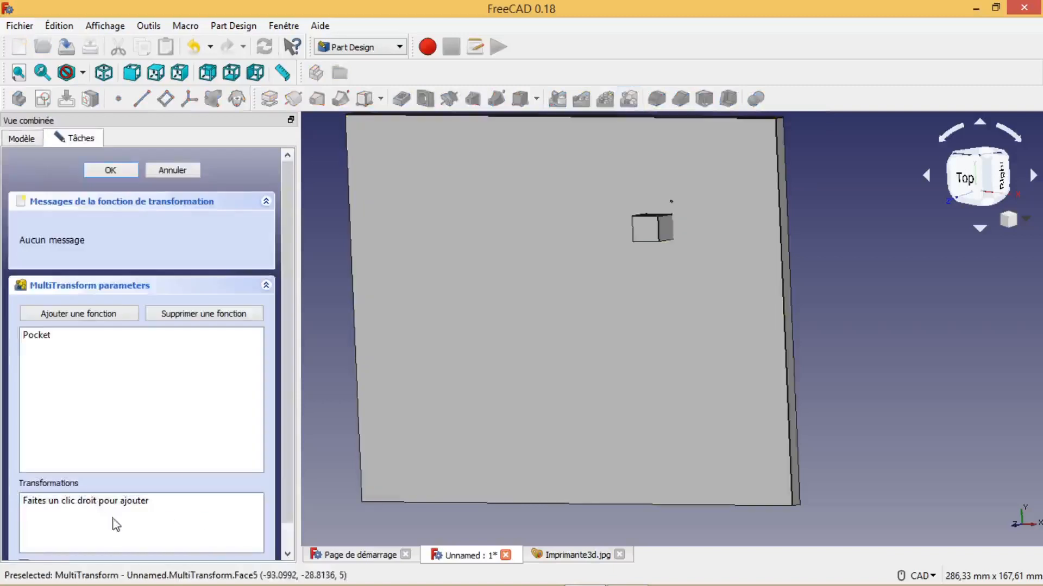
pyautogui.rightClick(116, 531)
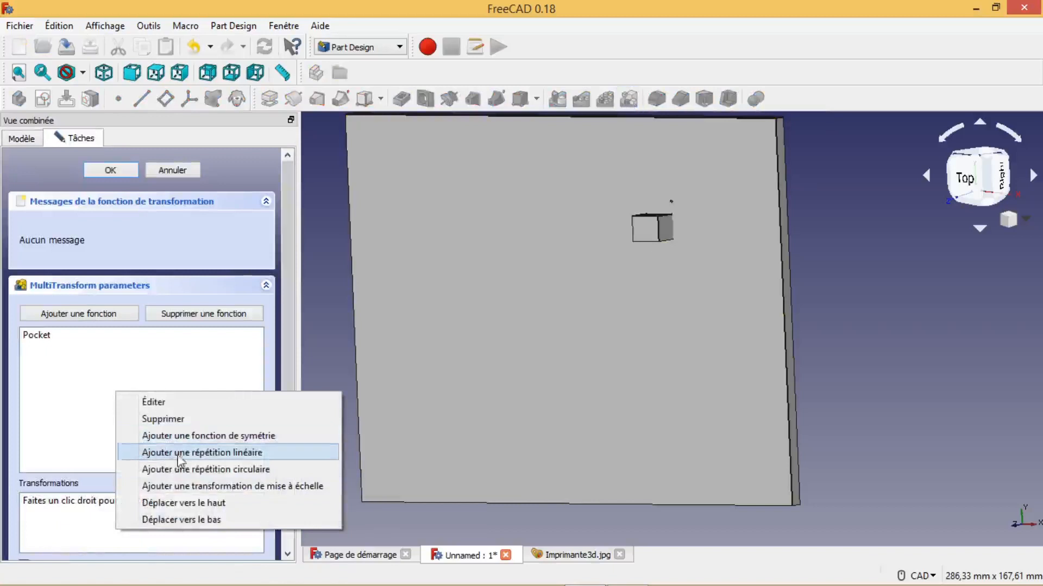
pyautogui.click(196, 453)
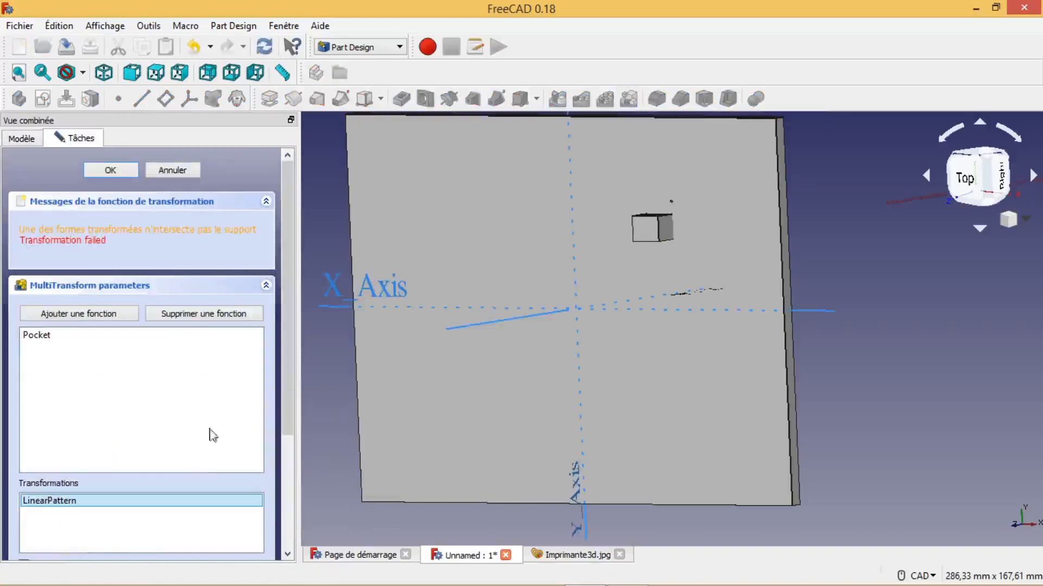
# Set the linear pattern's length to 25 mm after trying 20 mm
pyautogui.moveTo(285, 350); pyautogui.dragTo(282, 483)
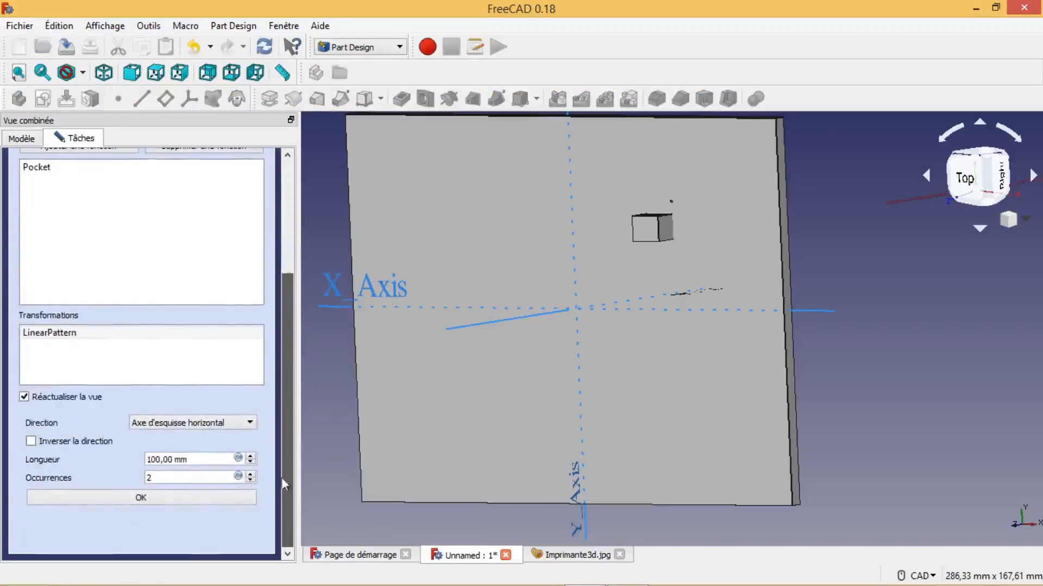
pyautogui.moveTo(161, 460); pyautogui.dragTo(123, 471)
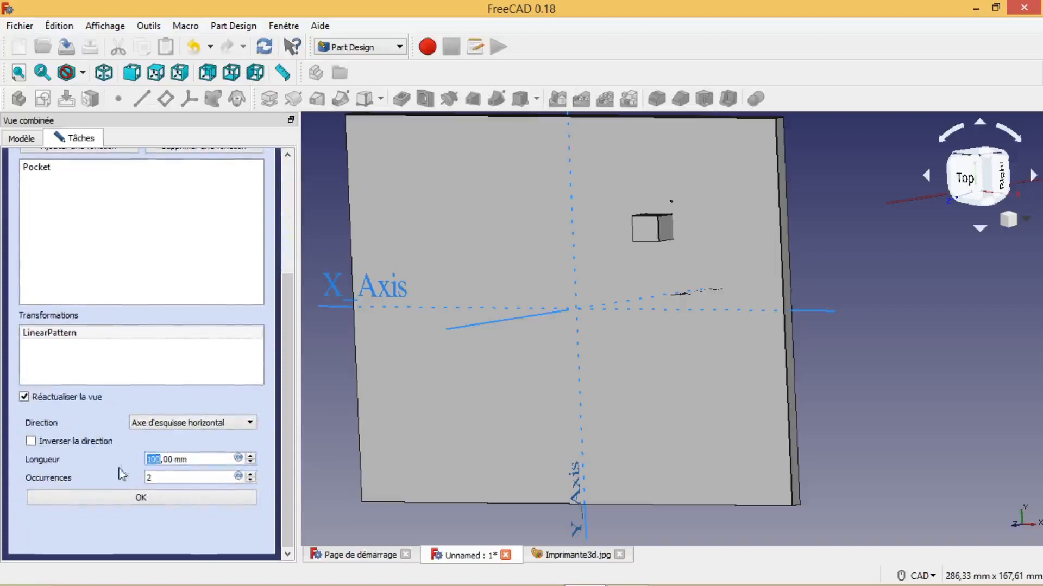
pyautogui.write('20')
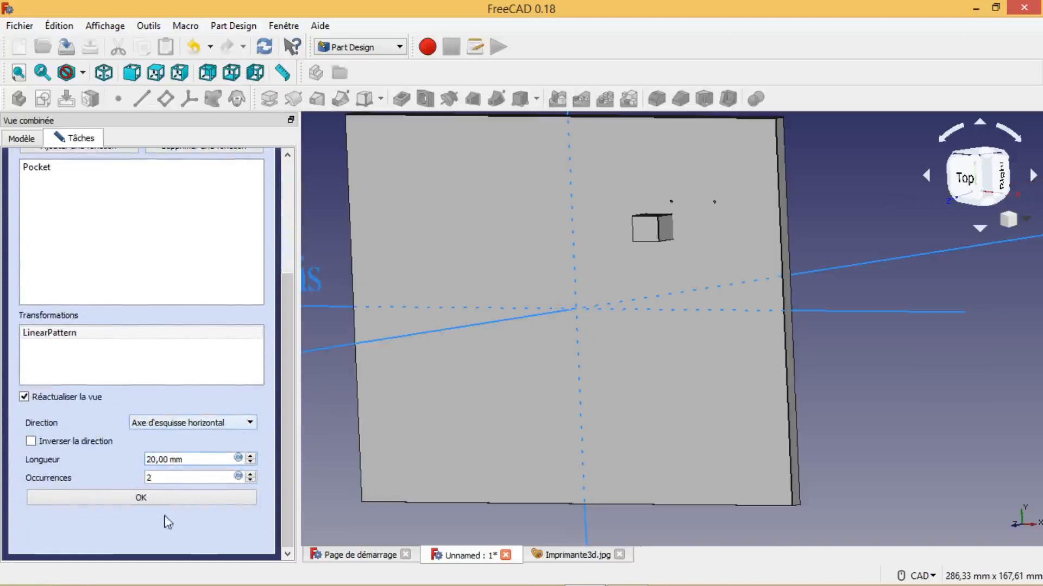
pyautogui.doubleClick(152, 460)
pyautogui.write('25')
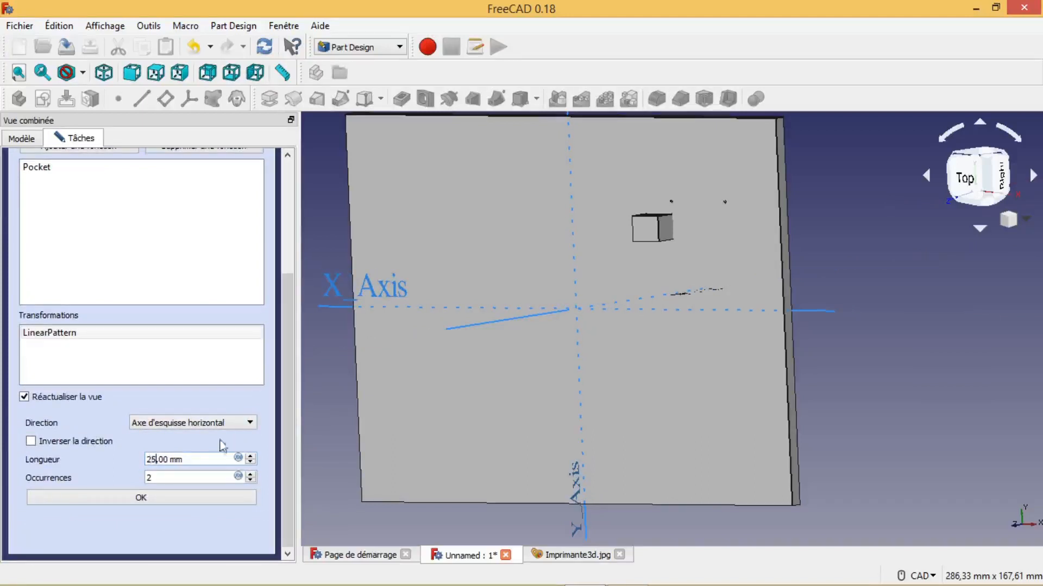
# Run the linear pattern along Ligne de construction 1 with 5 occurrences and accept it
pyautogui.click(256, 425)
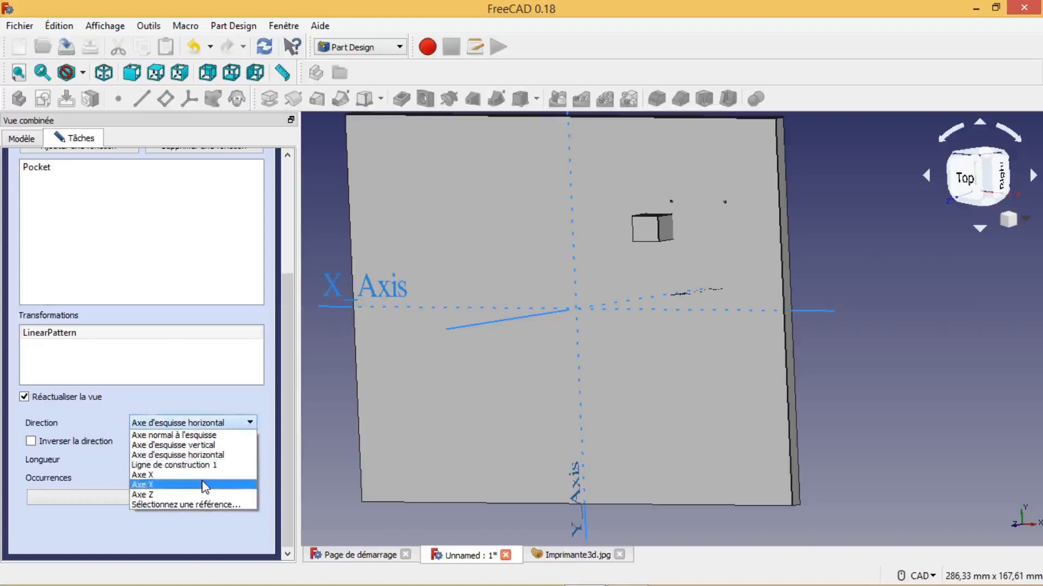
pyautogui.click(201, 465)
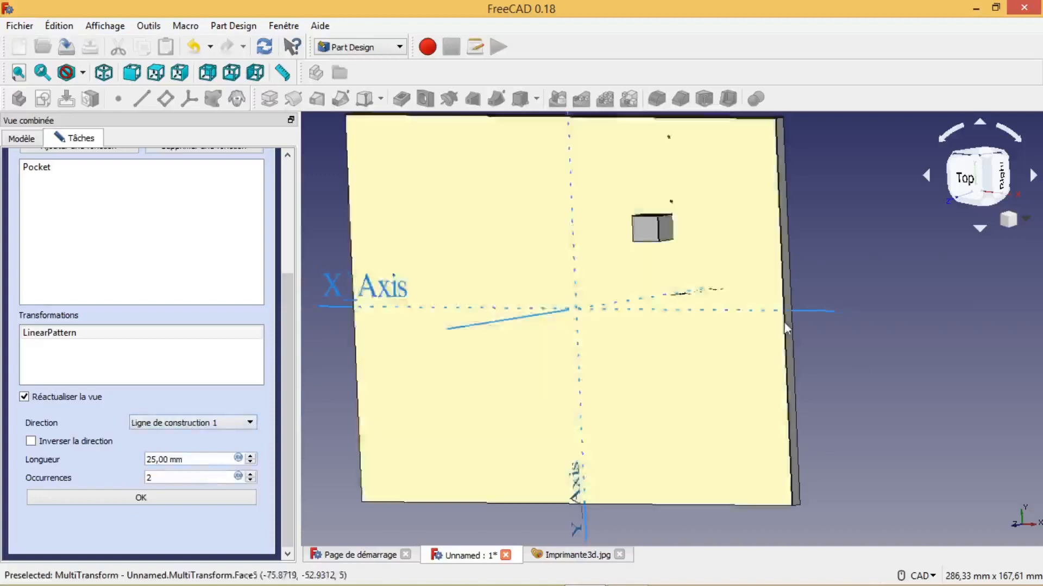
pyautogui.doubleClick(164, 477)
pyautogui.write('5')
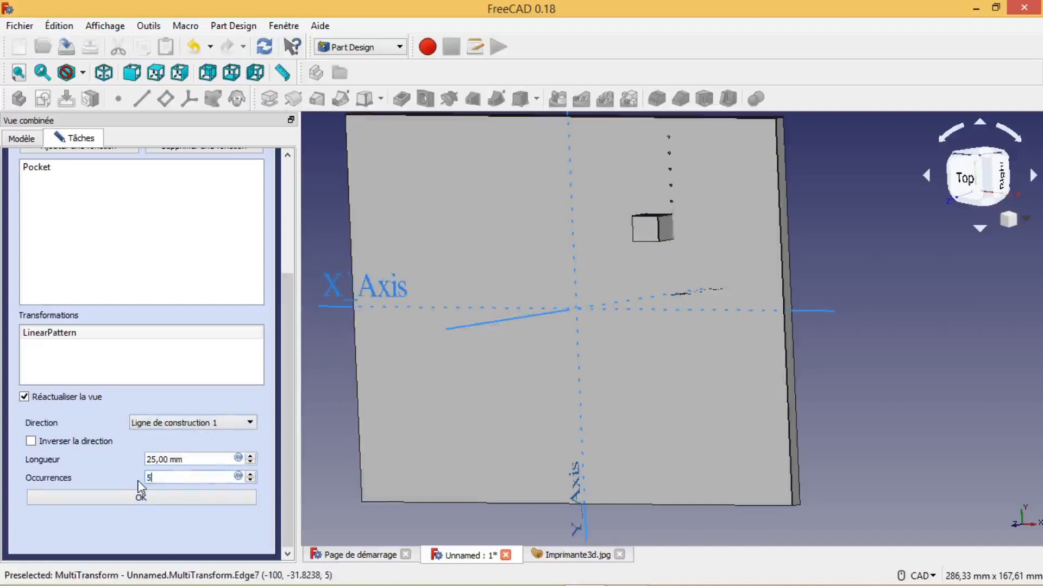
pyautogui.click(154, 500)
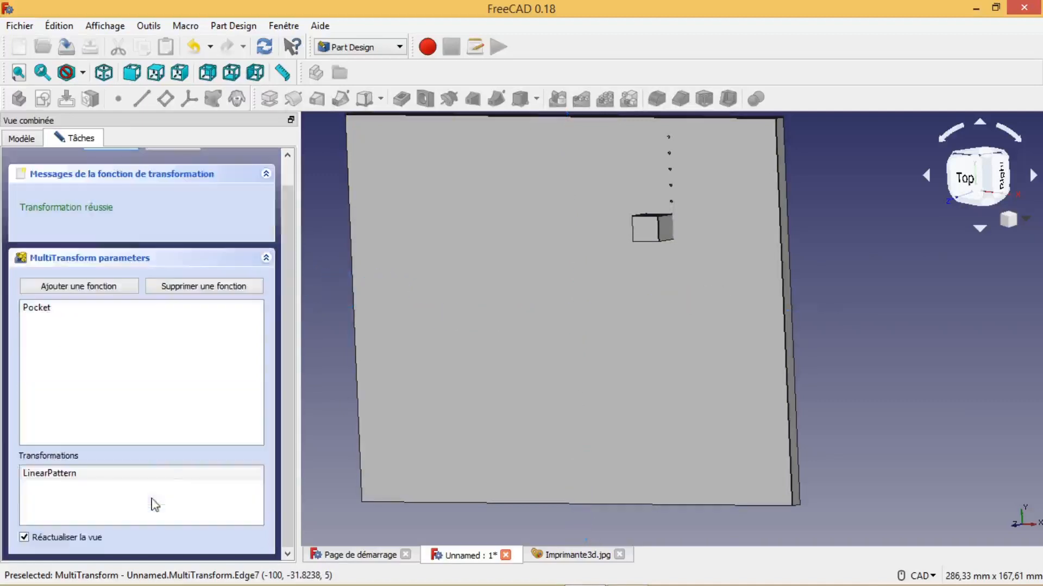
# Add a scaling transformation after the linear pattern and set its factor to 6
pyautogui.rightClick(64, 494)
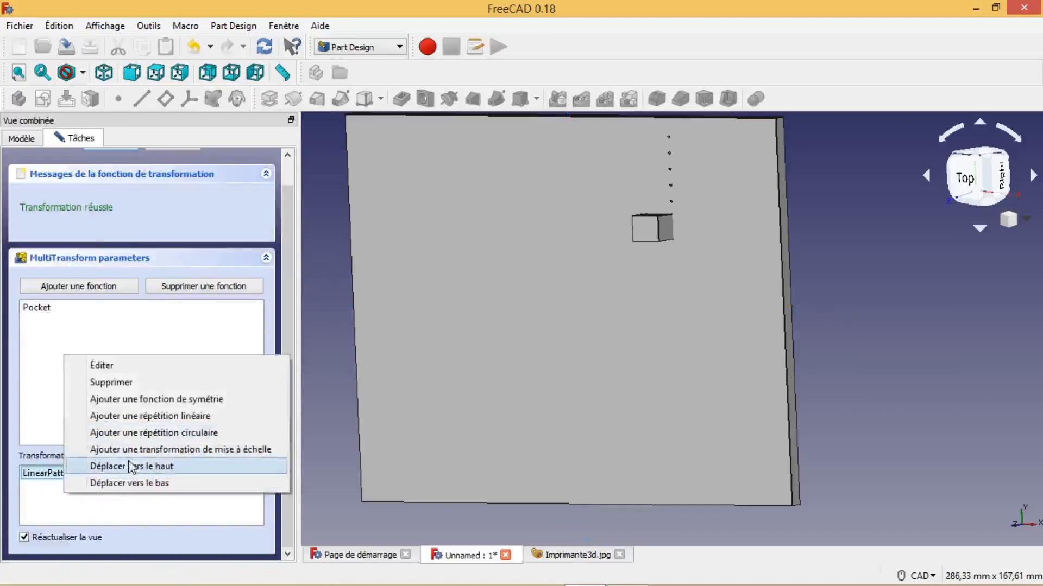
pyautogui.click(150, 450)
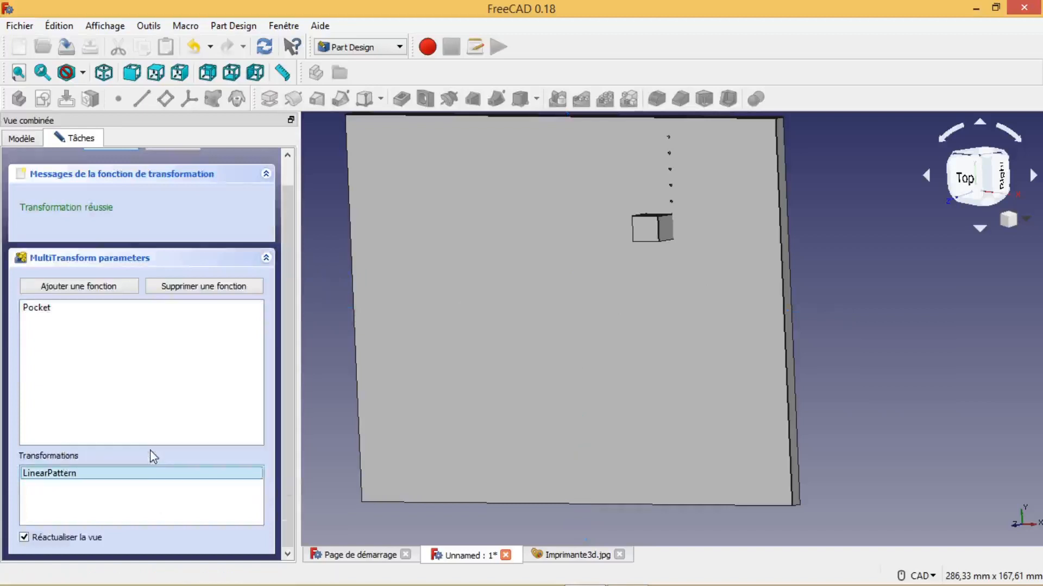
pyautogui.moveTo(286, 415); pyautogui.dragTo(284, 487)
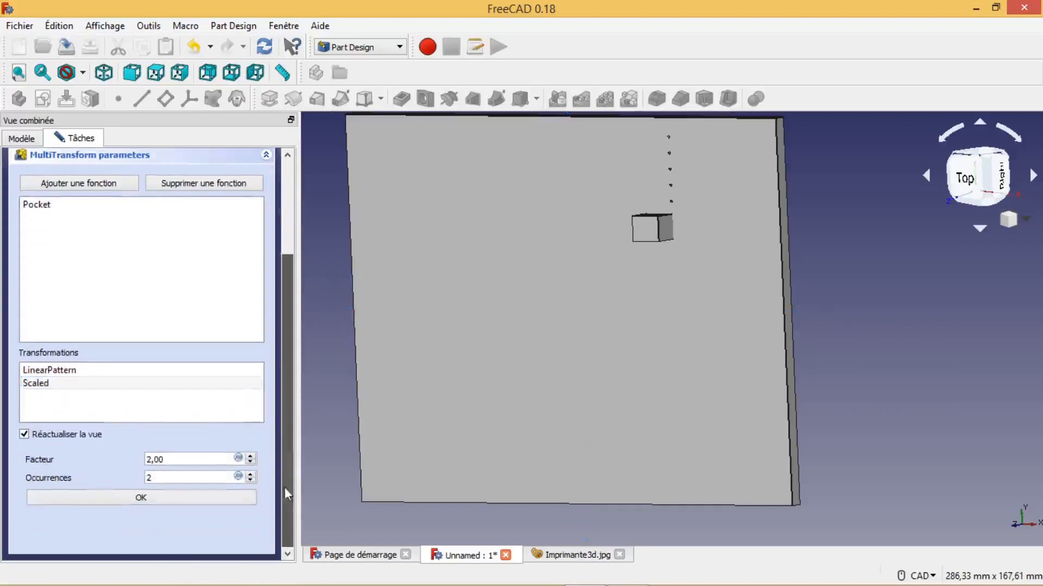
pyautogui.click(148, 460)
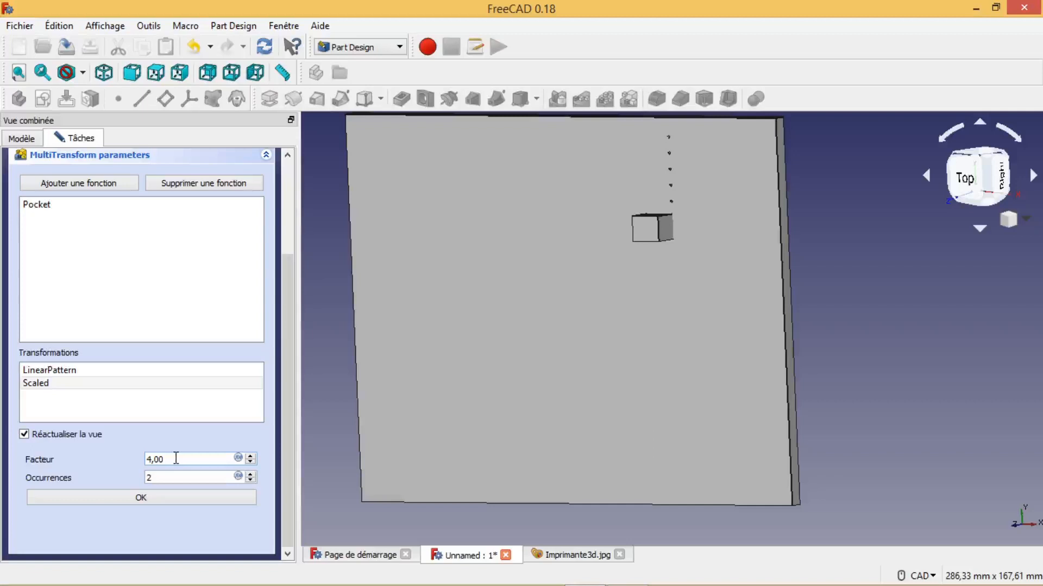
pyautogui.click(266, 49)
pyautogui.doubleClick(169, 460)
pyautogui.write('6')
# Set the scaling transformation's occurrences to 5 so it matches the row of holes
pyautogui.click(42, 387)
pyautogui.moveTo(163, 478); pyautogui.dragTo(143, 485)
pyautogui.write('5')
pyautogui.scroll(-2, 554, 366)
pyautogui.scroll(2, 607, 366)
pyautogui.moveTo(624, 340); pyautogui.dragTo(630, 352, button='middle')
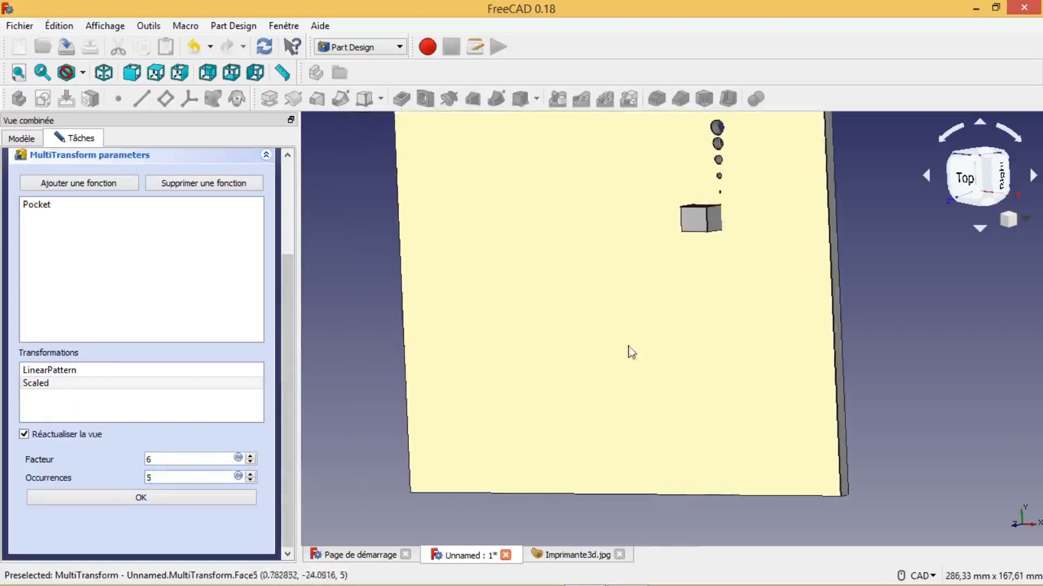
# Add a polar pattern to the MultiTransform below the scaling transformation
pyautogui.scroll(-2, 631, 353)
pyautogui.scroll(2, 646, 320)
pyautogui.moveTo(650, 317); pyautogui.dragTo(742, 307, button='middle')
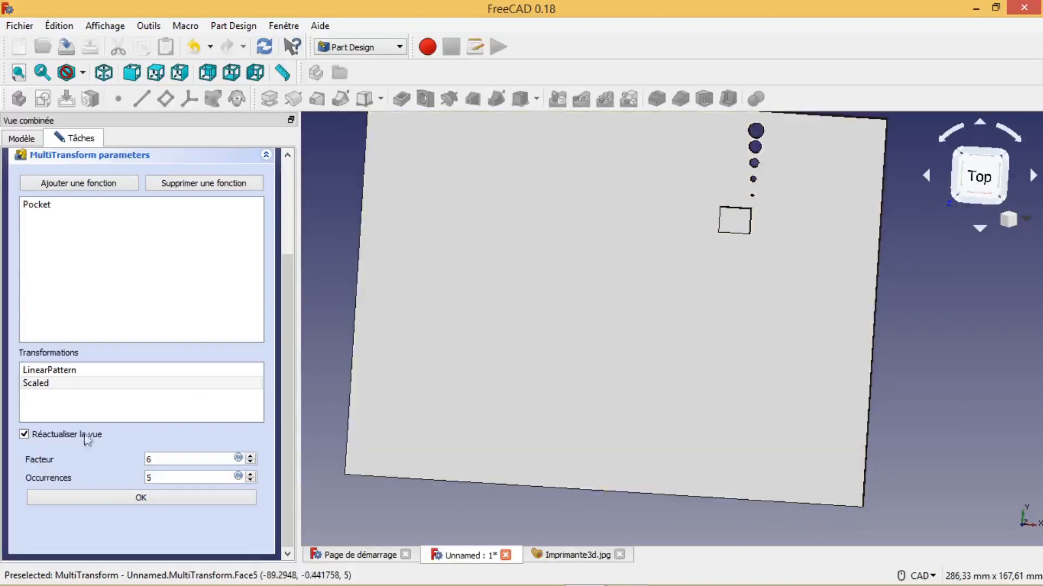
pyautogui.click(44, 405)
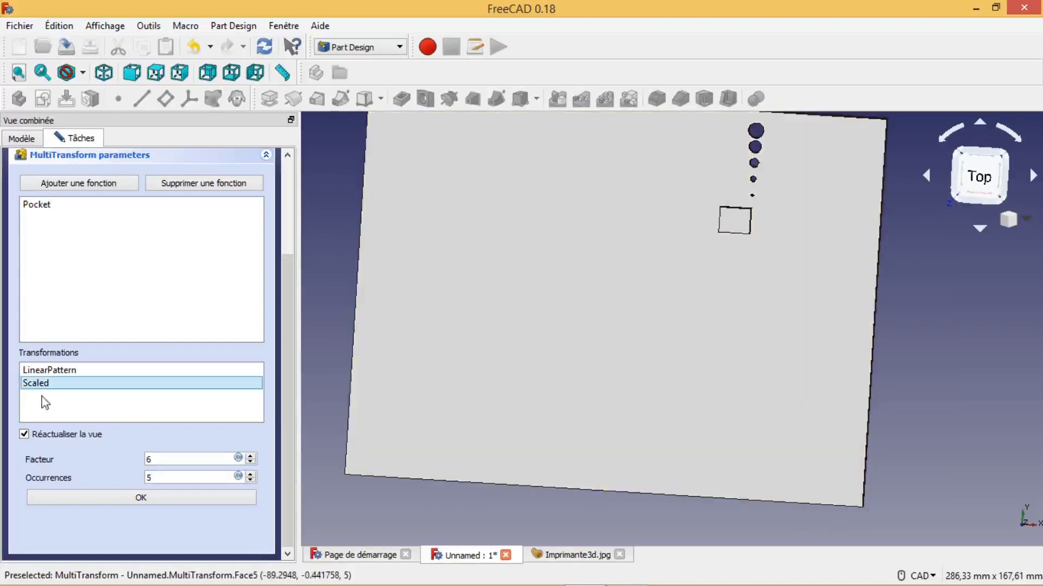
pyautogui.rightClick(42, 397)
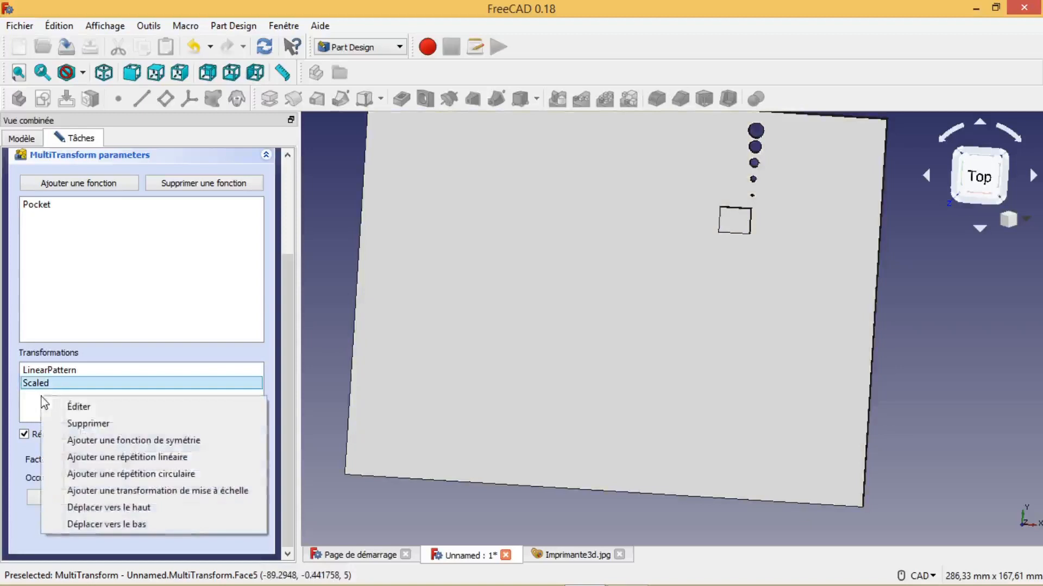
pyautogui.click(136, 475)
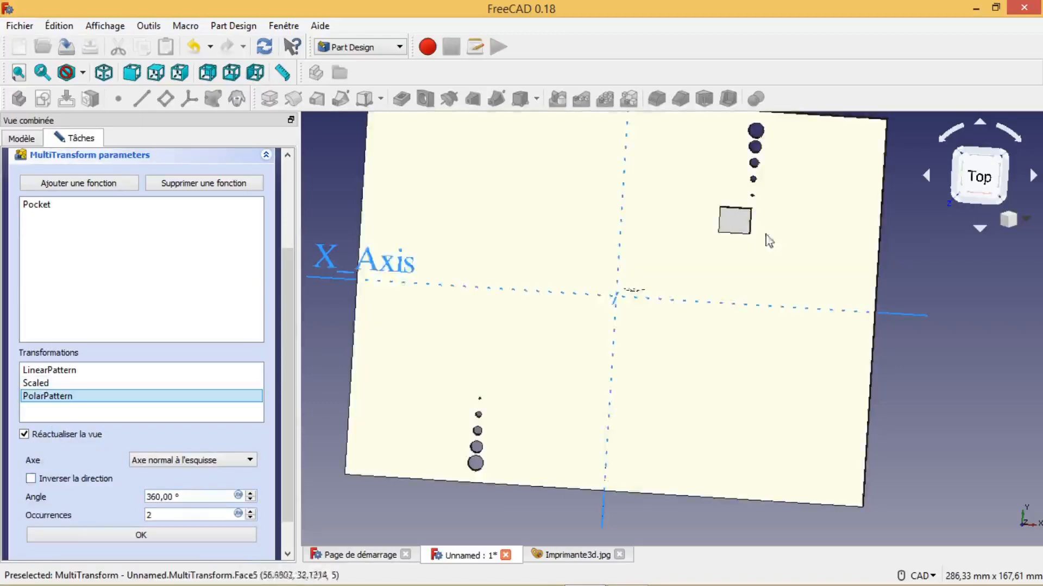
# Use the block's vertical edge nearest the original hole as the polar pattern's axis
pyautogui.moveTo(837, 262); pyautogui.dragTo(787, 282, button='middle')
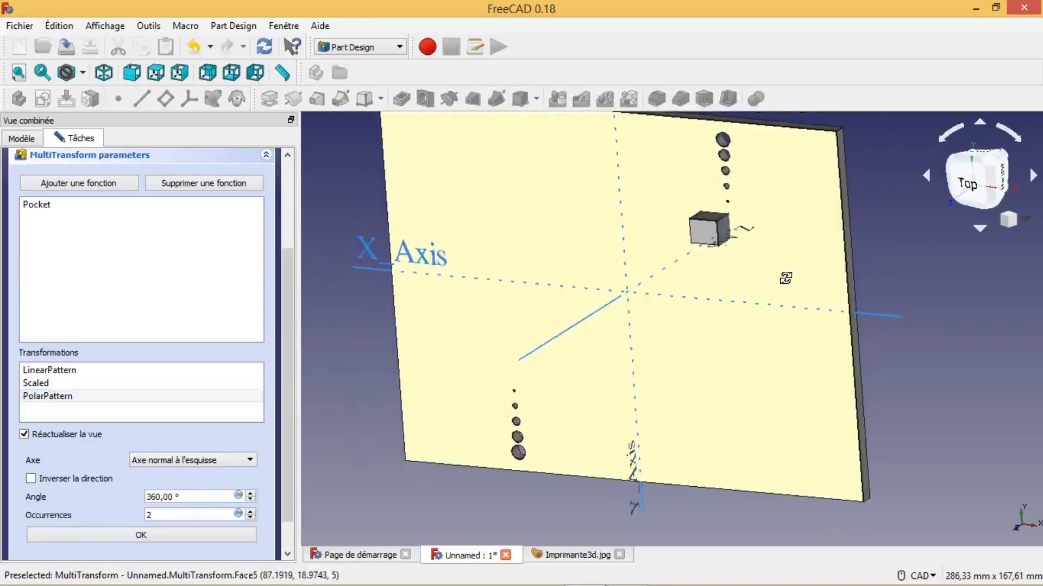
pyautogui.click(250, 461)
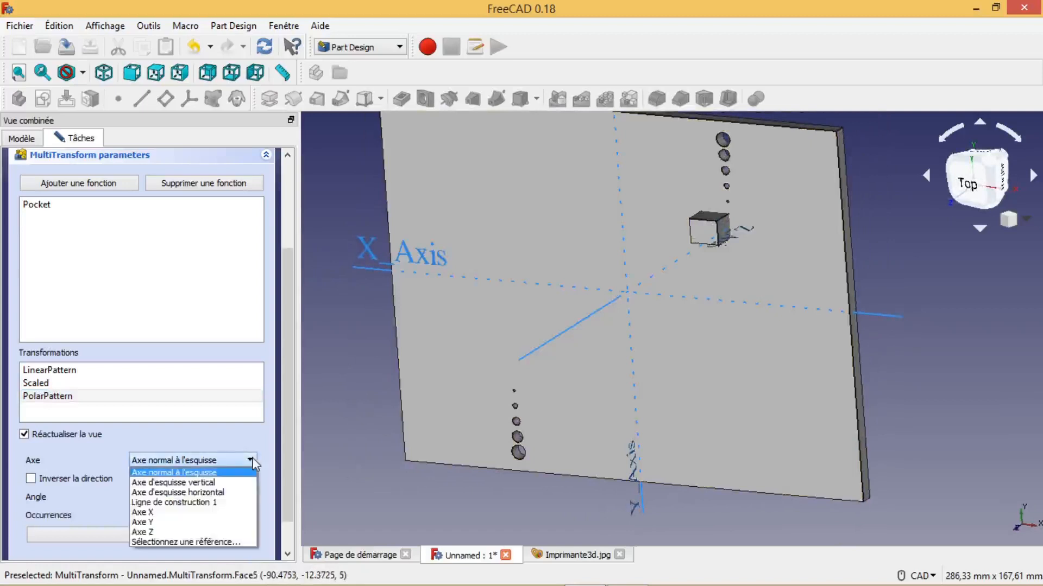
pyautogui.click(230, 543)
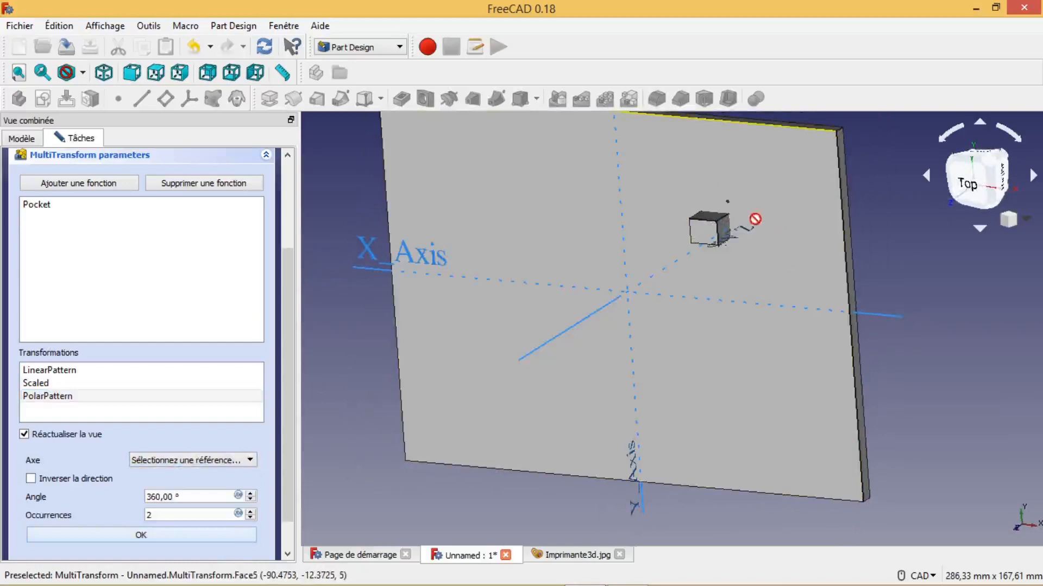
pyautogui.click(722, 222)
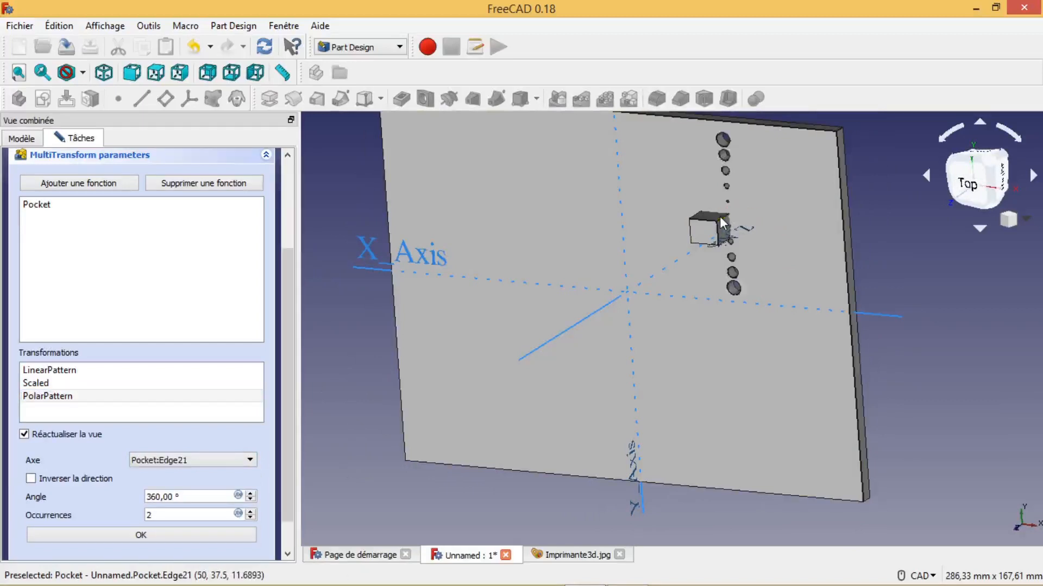
# Try 10 and 15 occurrences for the polar pattern of holes around the block's edge
pyautogui.scroll(-2, 562, 513)
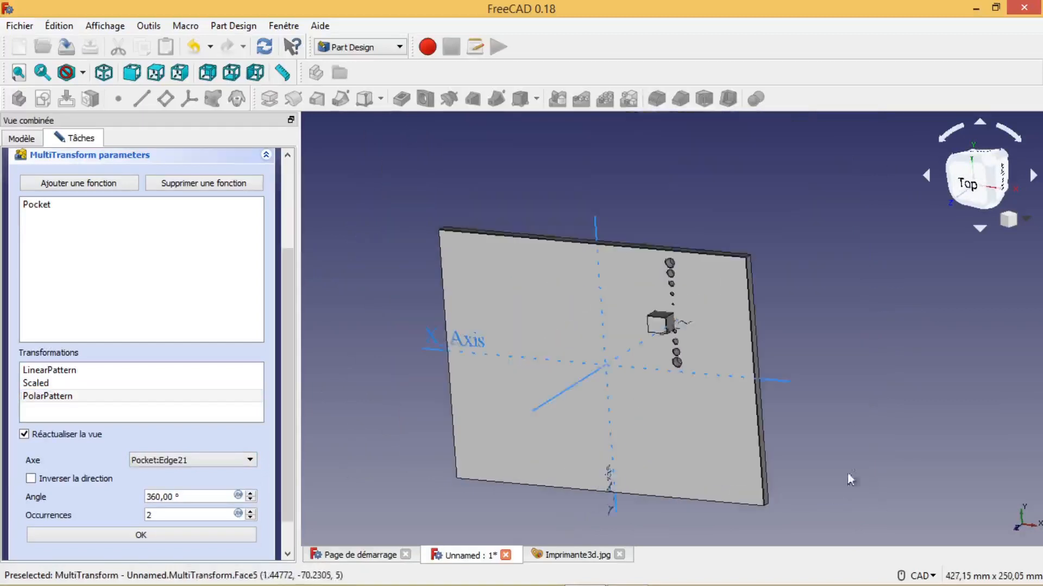
pyautogui.moveTo(850, 427); pyautogui.dragTo(787, 407, button='middle')
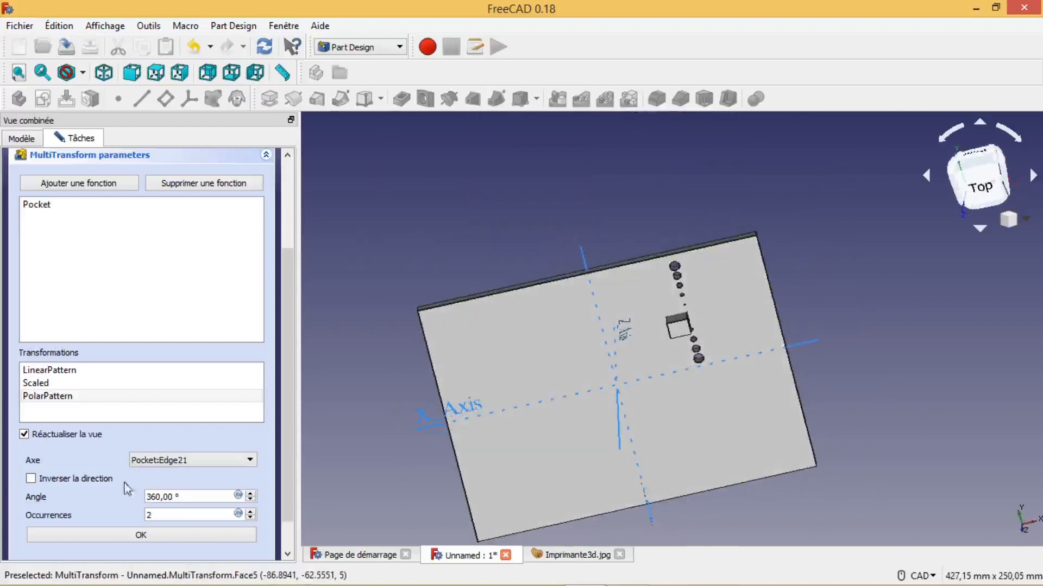
pyautogui.write('1')
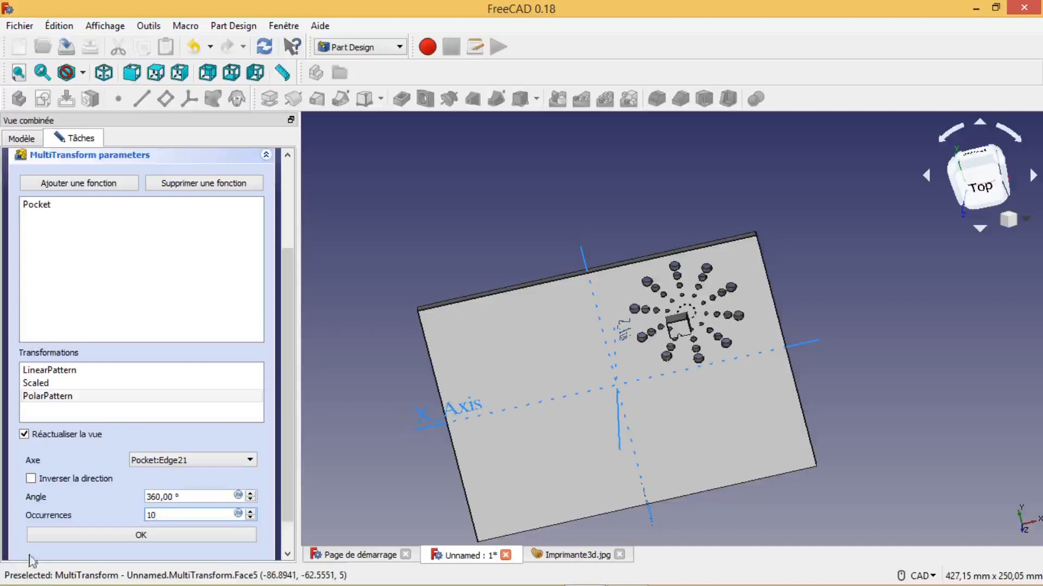
pyautogui.write('5')
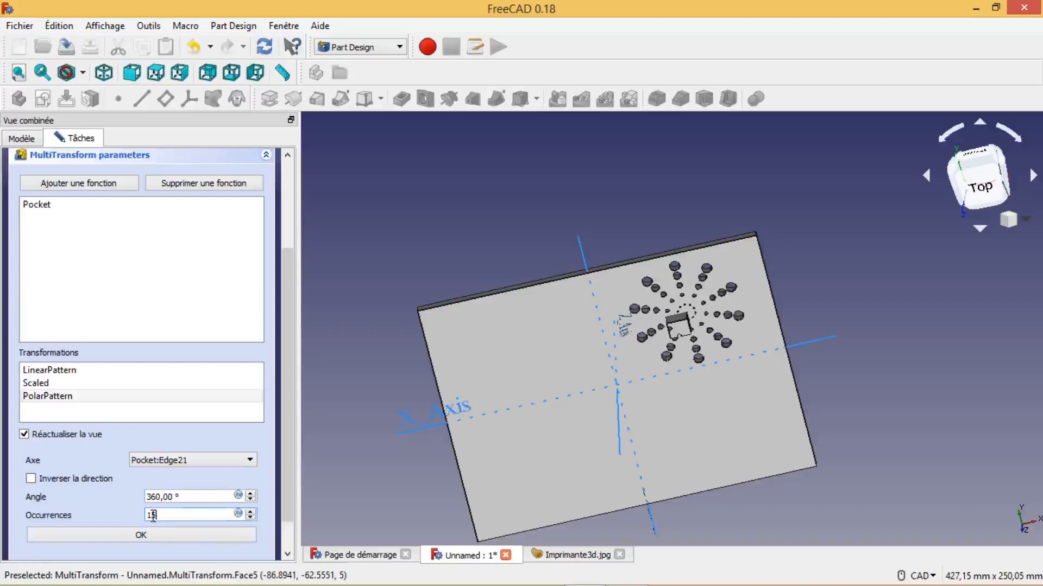
# Try 16 occurrences for the polar pattern of holes and settle on 17
pyautogui.doubleClick(153, 516)
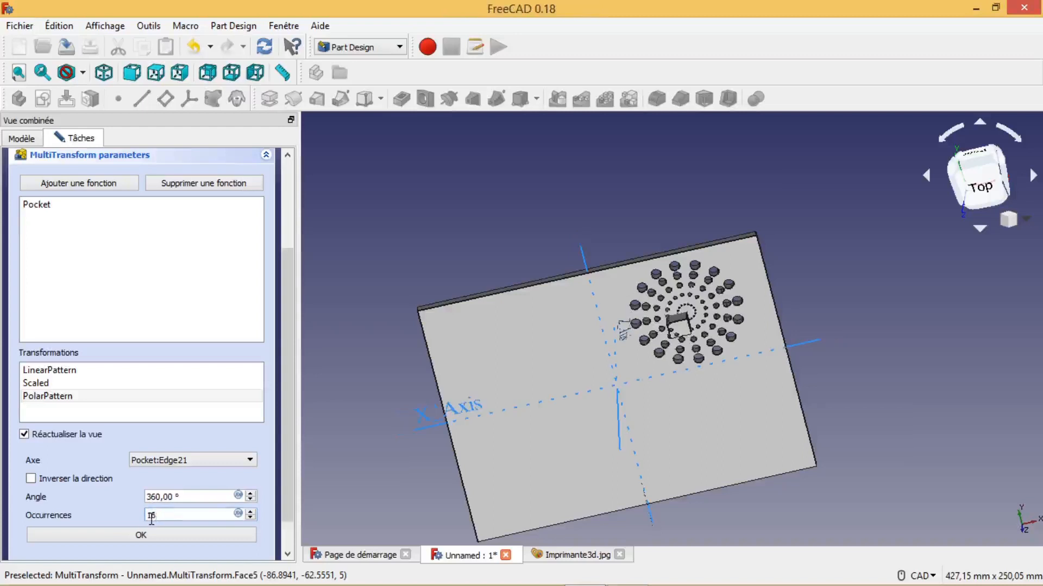
pyautogui.scroll(6, 751, 388)
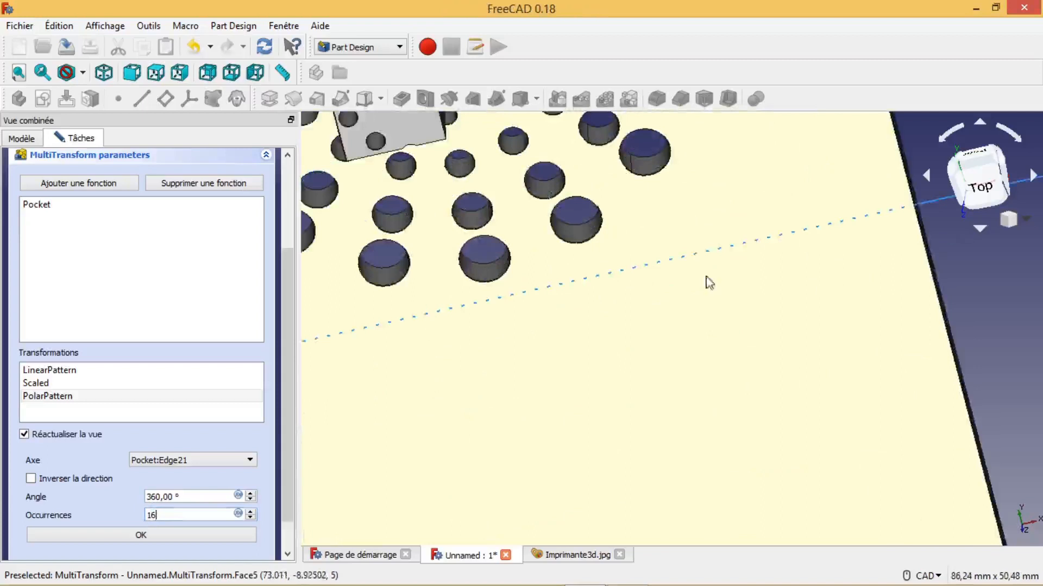
pyautogui.moveTo(778, 494); pyautogui.dragTo(861, 508, button='middle')
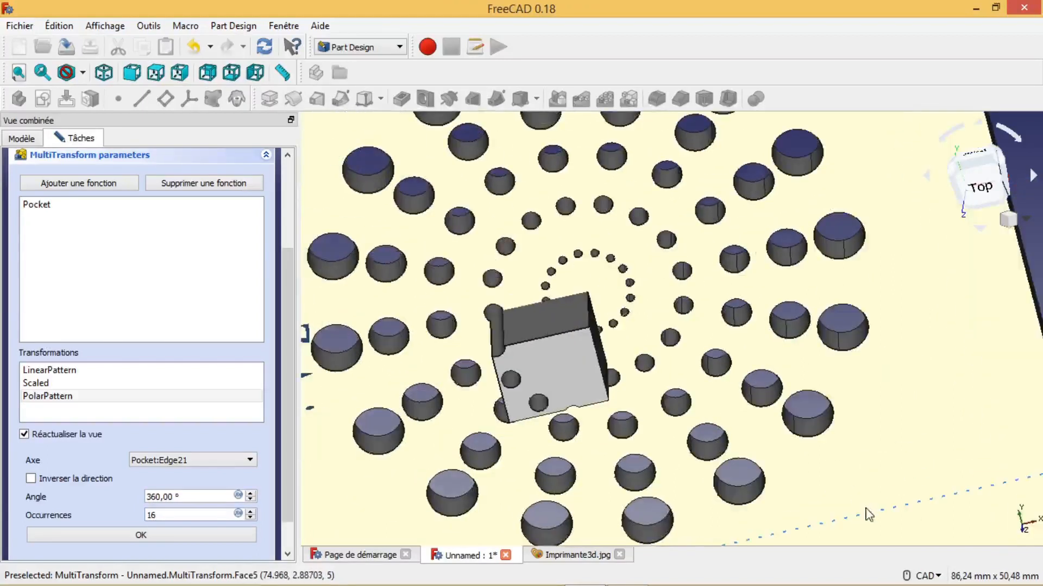
pyautogui.scroll(2, 865, 509)
pyautogui.scroll(-2, 860, 492)
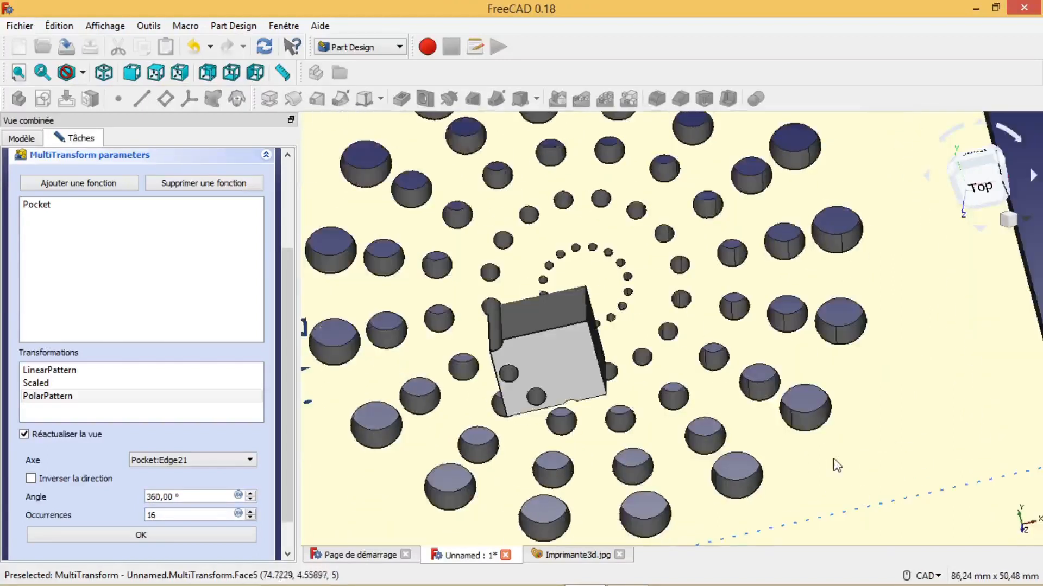
pyautogui.write('17')
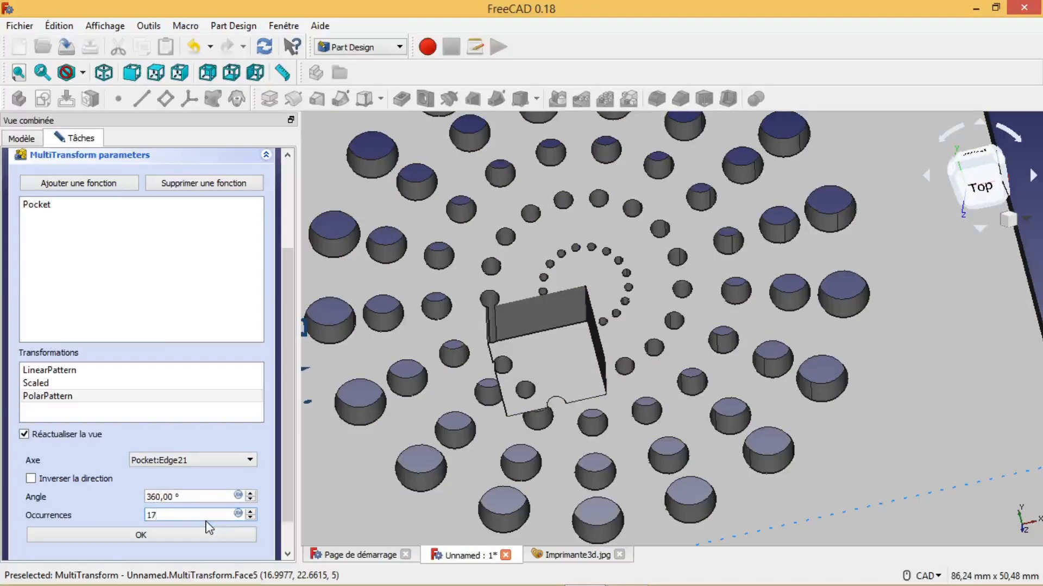
# Review the settings of the linear pattern and scaling transformations, and accept the MultiTransform
pyautogui.scroll(-2, 292, 435)
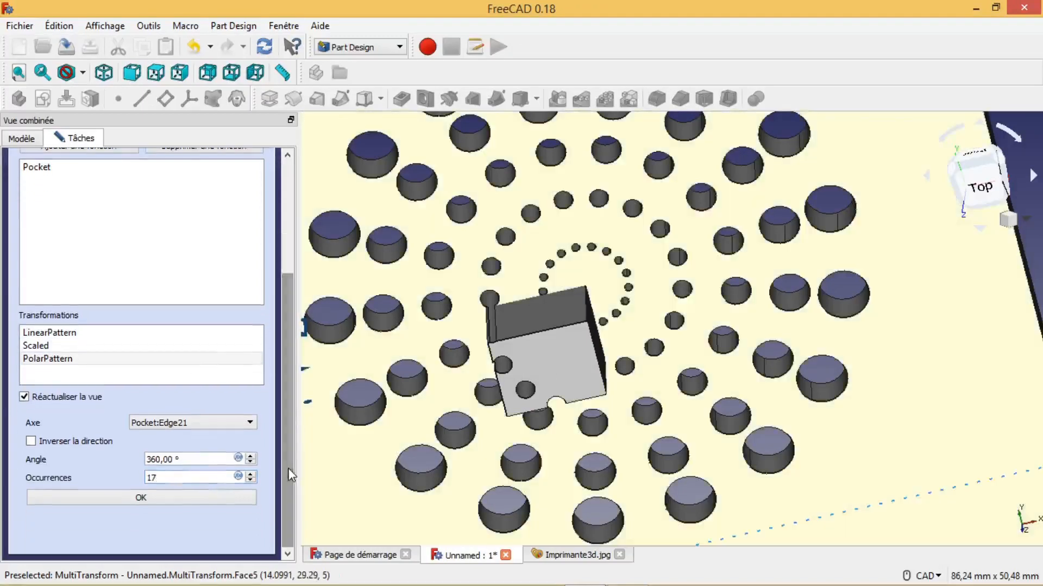
pyautogui.click(56, 333)
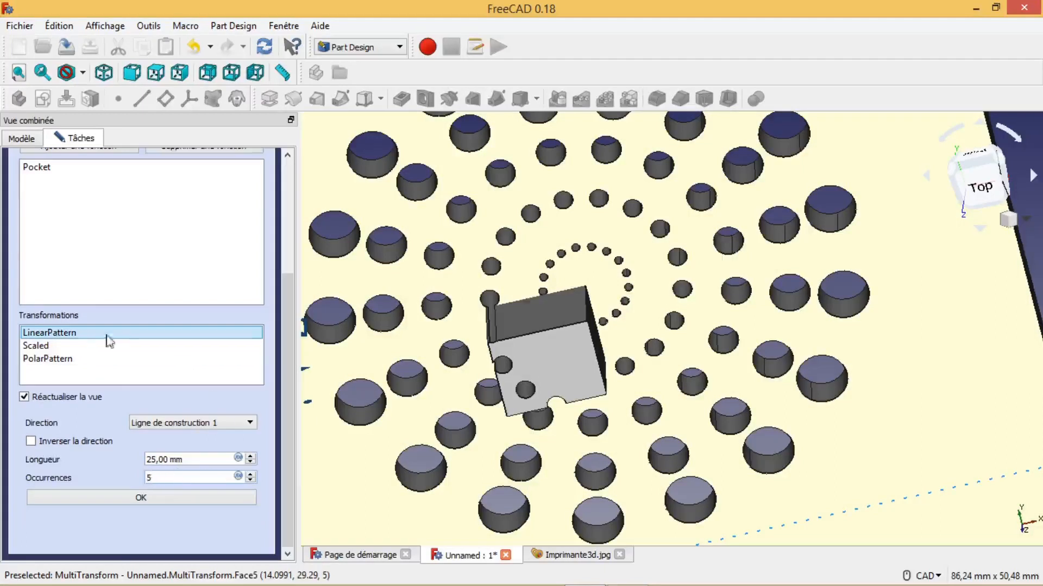
pyautogui.click(46, 346)
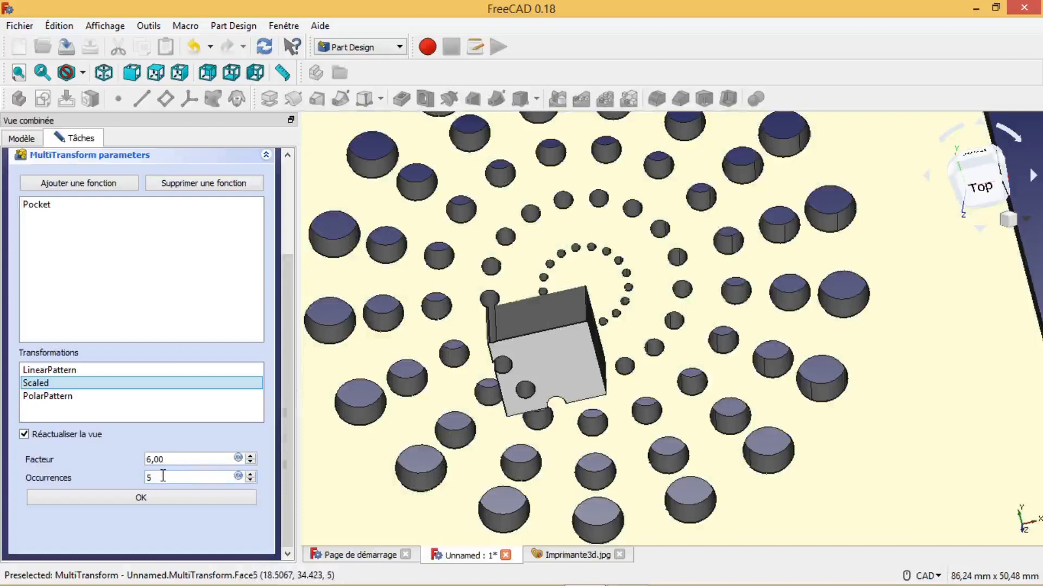
pyautogui.click(75, 399)
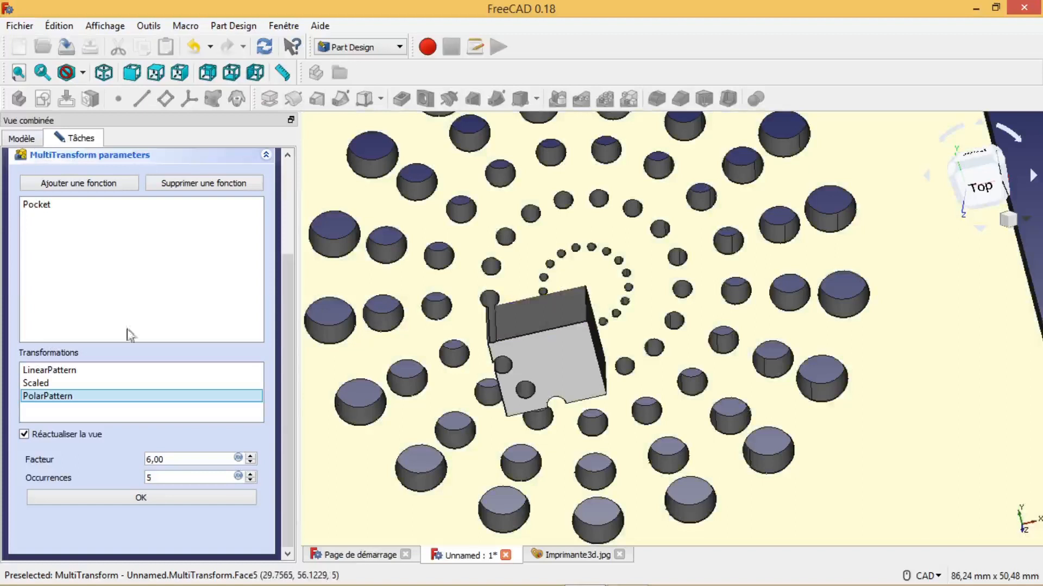
pyautogui.scroll(3, 286, 398)
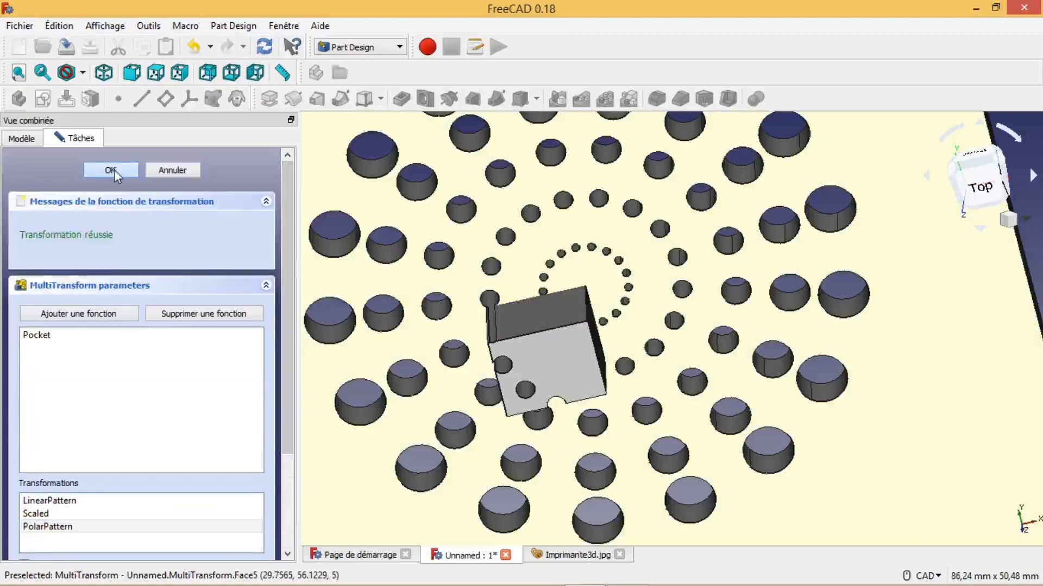
pyautogui.click(112, 171)
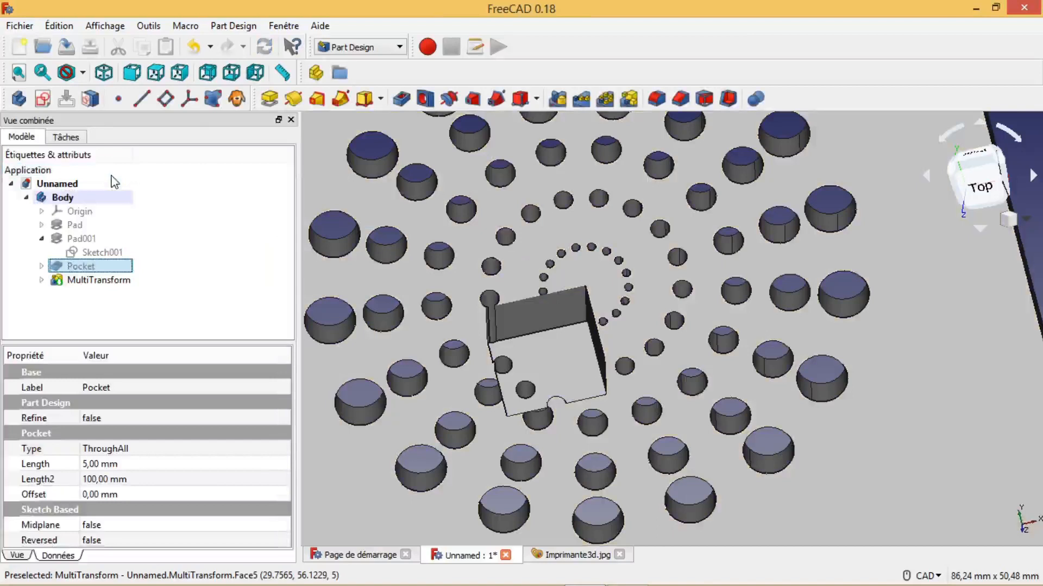
# Create a sketch on the block's top face and reference the face's two long edges, including both segments of the notched one, as external geometry
pyautogui.click(545, 374)
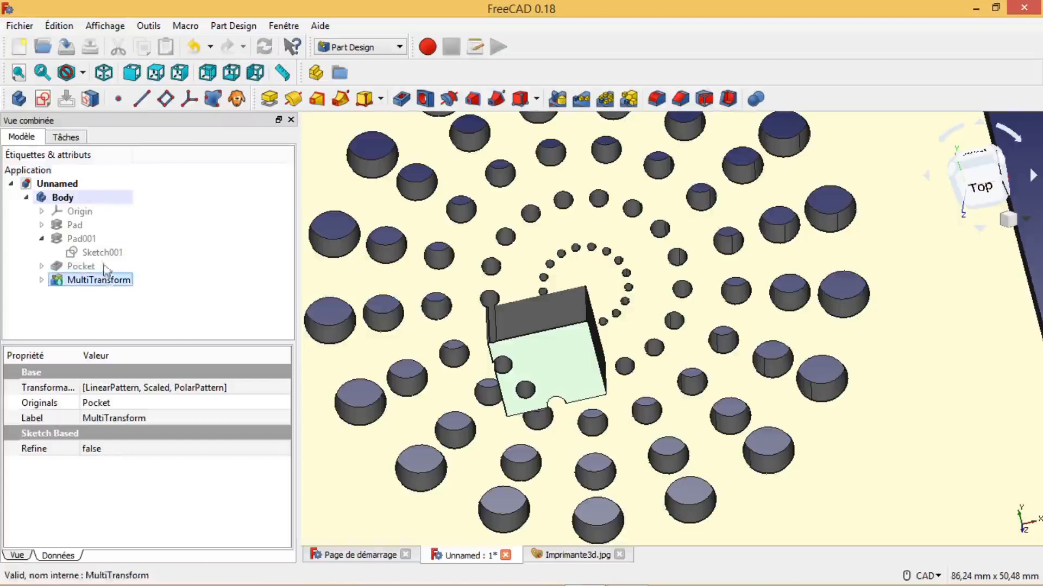
pyautogui.click(42, 98)
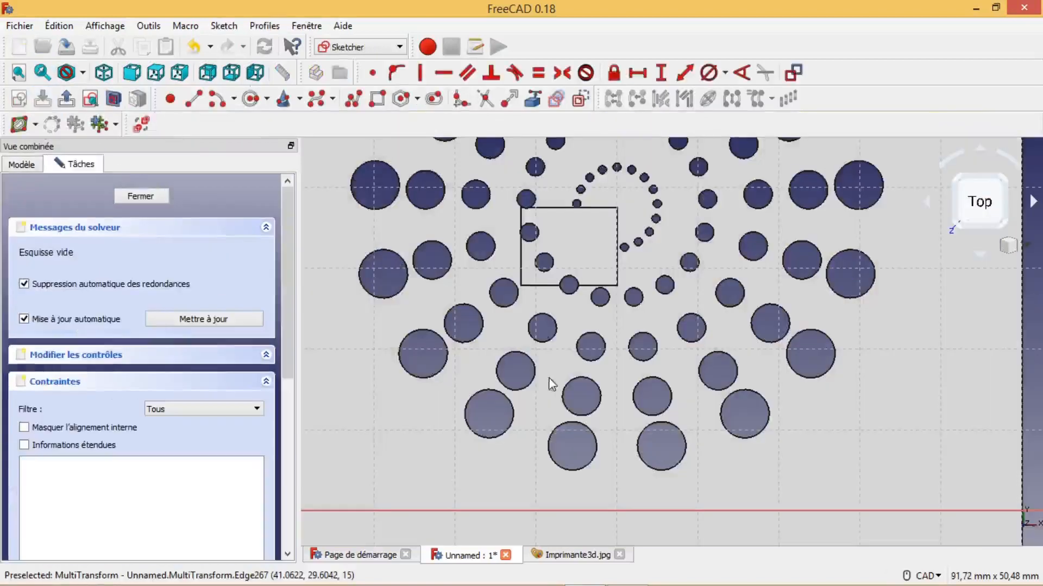
pyautogui.click(556, 98)
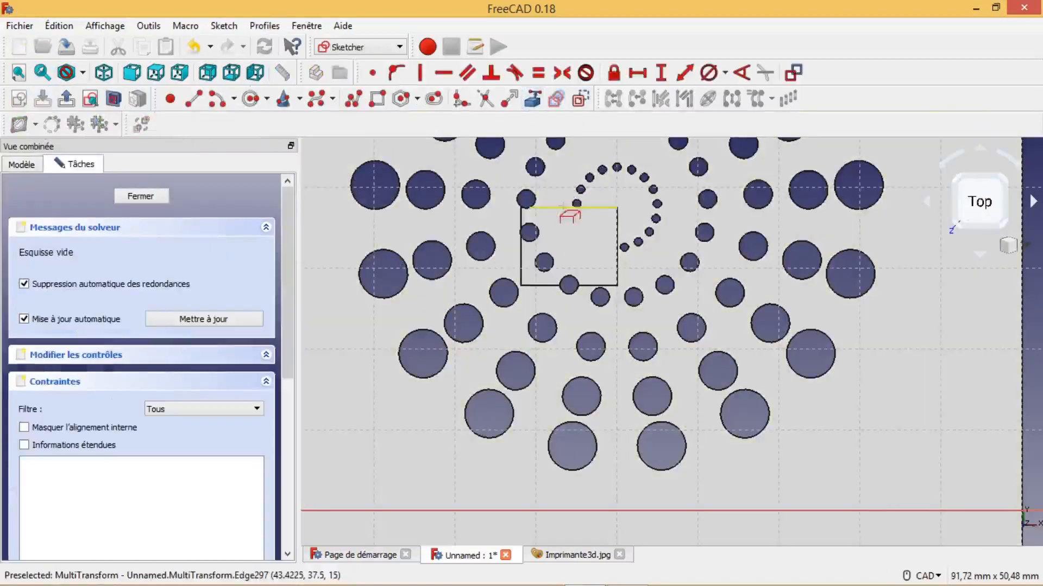
pyautogui.click(561, 206)
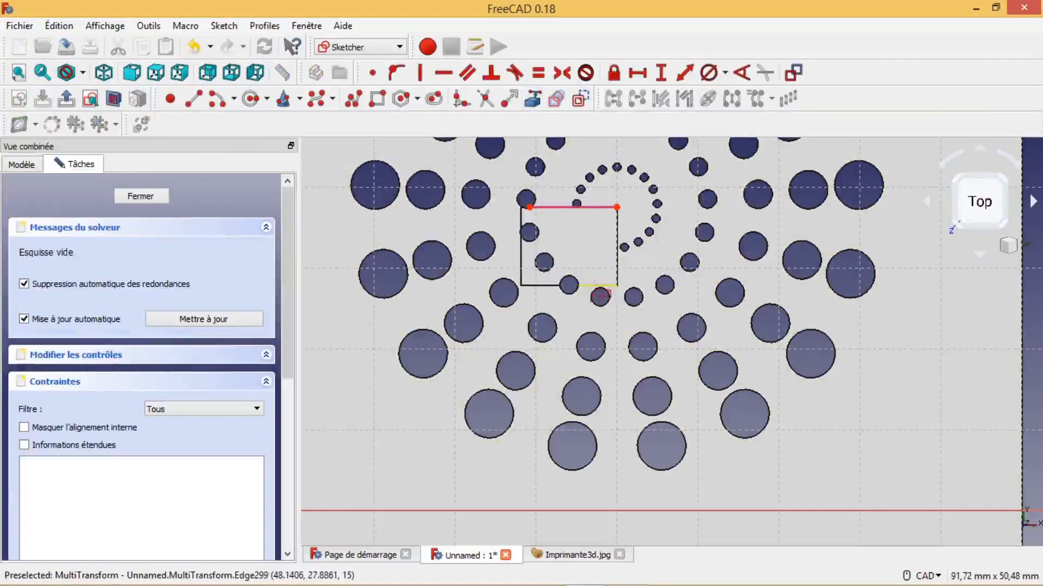
pyautogui.click(591, 285)
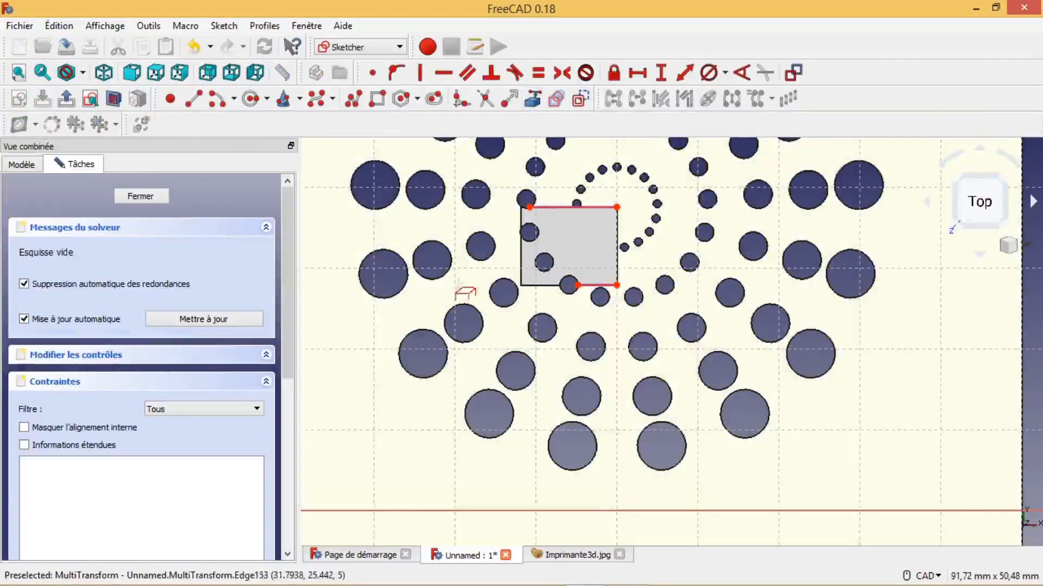
pyautogui.click(535, 286)
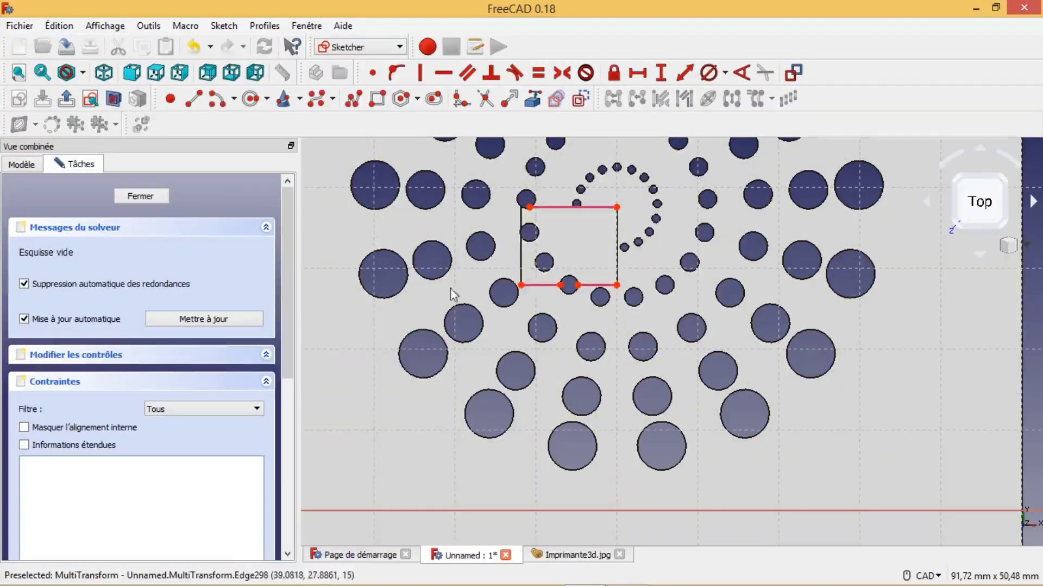
# Draw a rectangle between opposite corners of the block's top face, snapped to the referenced edge endpoints, and close the sketch
pyautogui.click(377, 99)
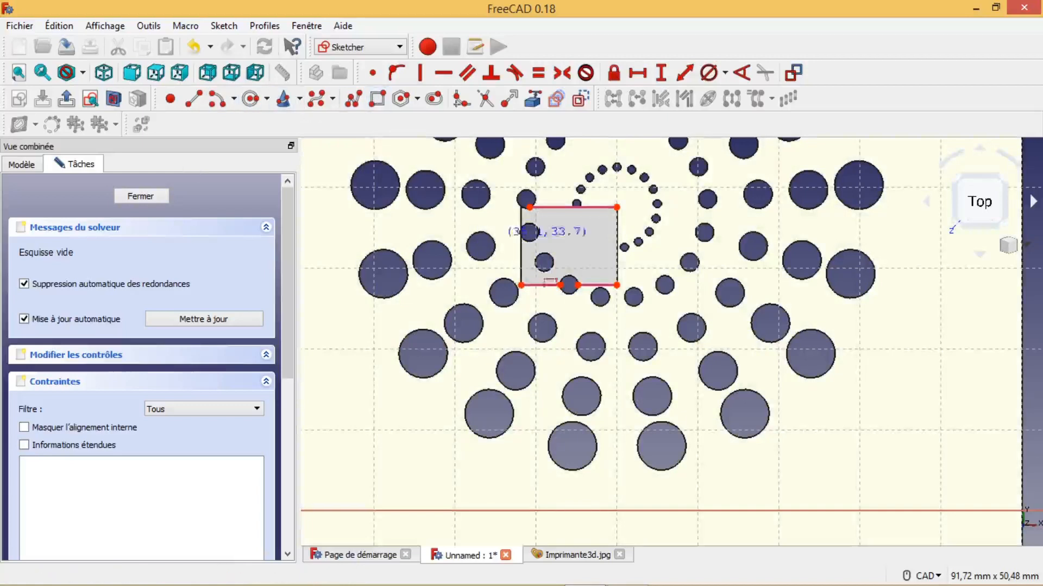
pyautogui.click(522, 285)
pyautogui.click(617, 207)
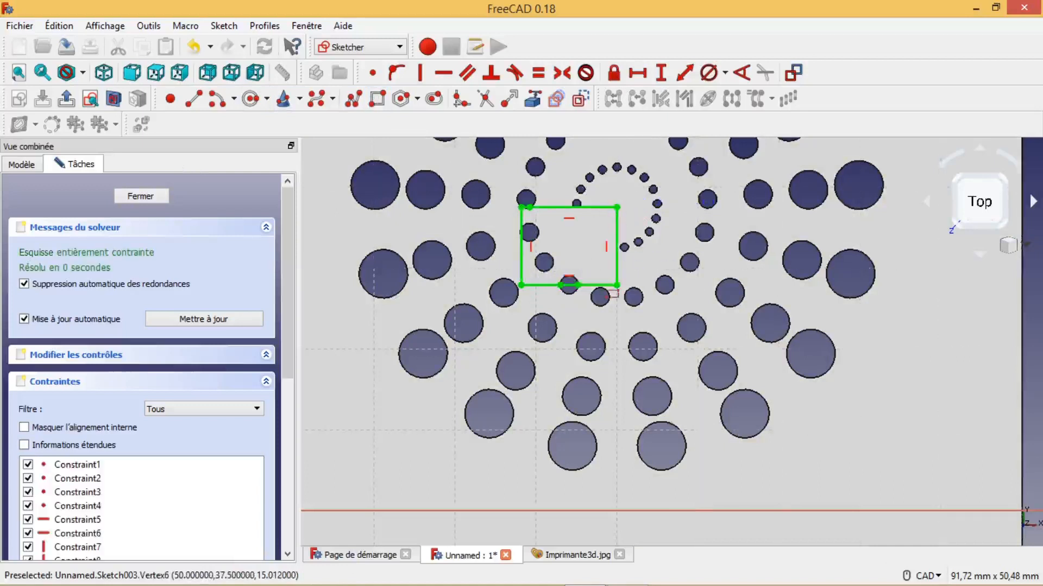
pyautogui.moveTo(880, 391)
pyautogui.mouseDown(button='middle')
pyautogui.moveTo(538, 400)
pyautogui.moveTo(326, 383)
pyautogui.mouseUp(button='middle')
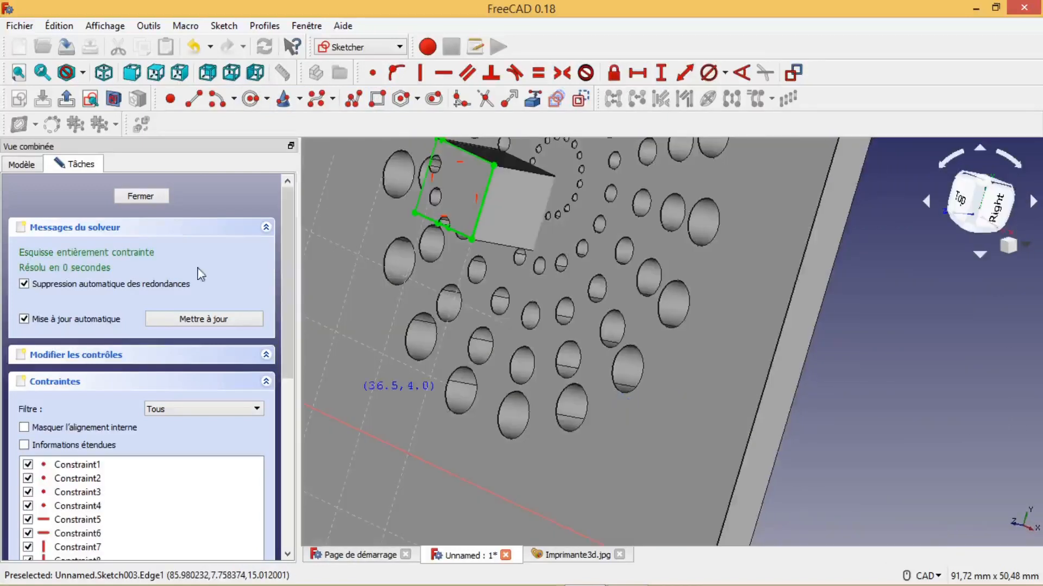
pyautogui.click(72, 102)
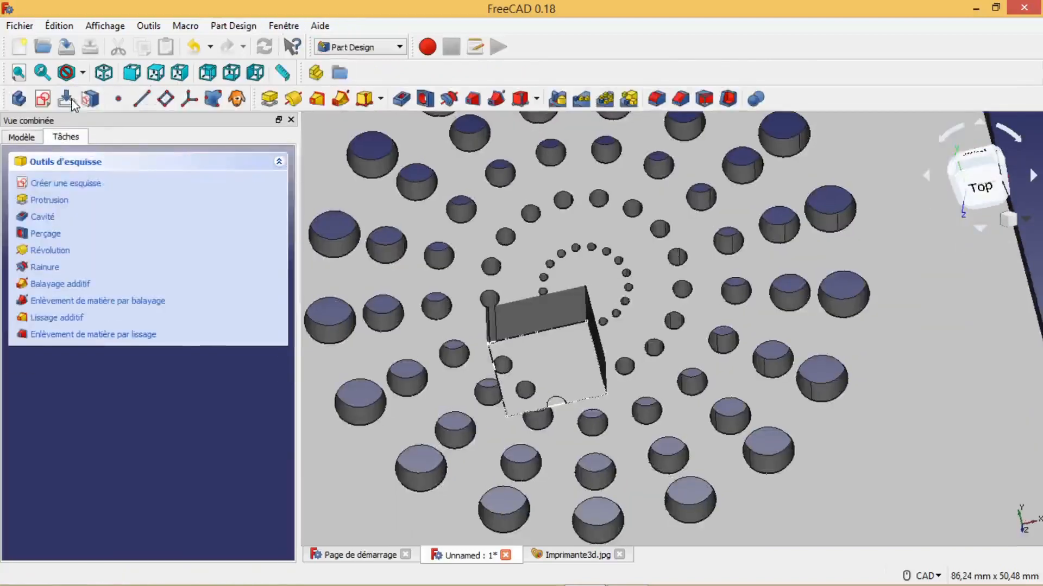
# Cut the rectangle sketch as a 10 mm deep pocket to remove the block from the plate
pyautogui.click(401, 103)
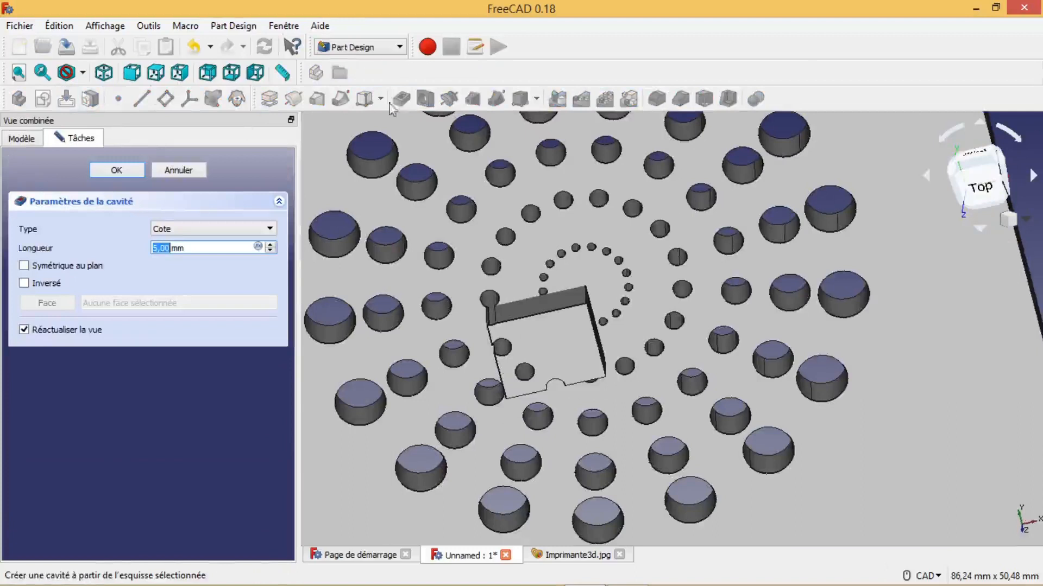
pyautogui.write('10')
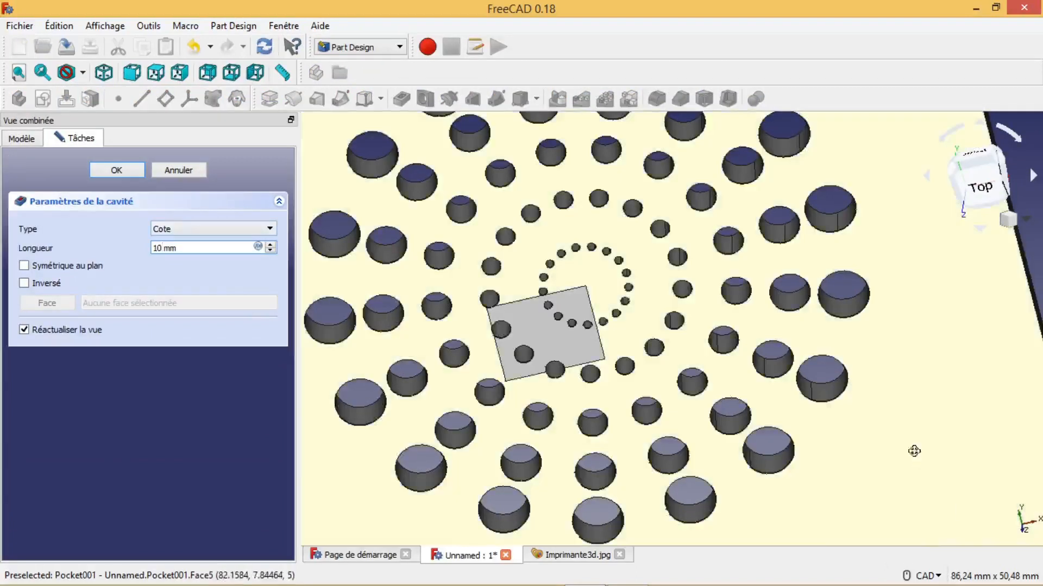
pyautogui.moveTo(914, 449); pyautogui.dragTo(775, 453, button='middle')
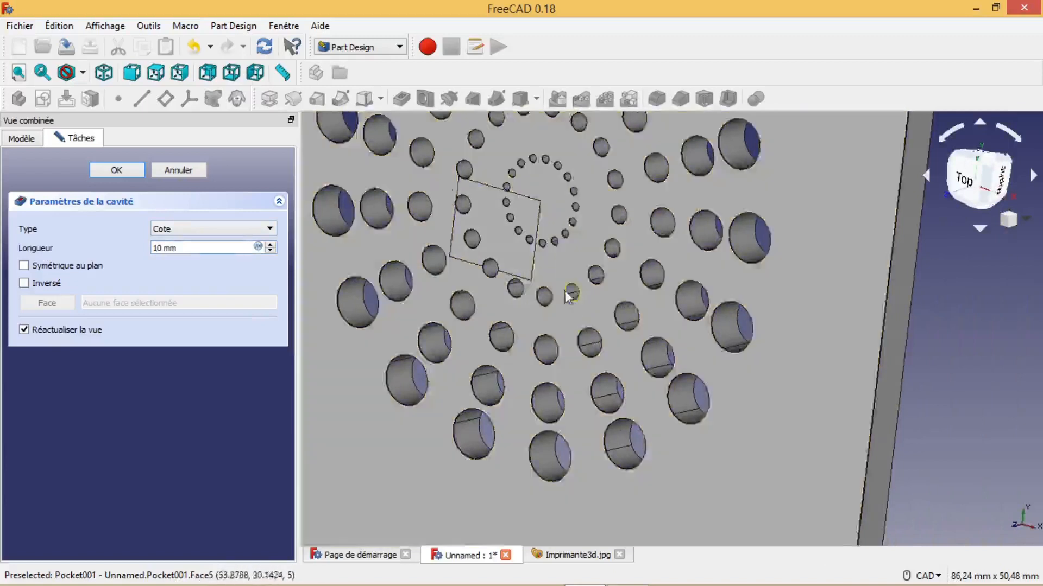
pyautogui.press('2')
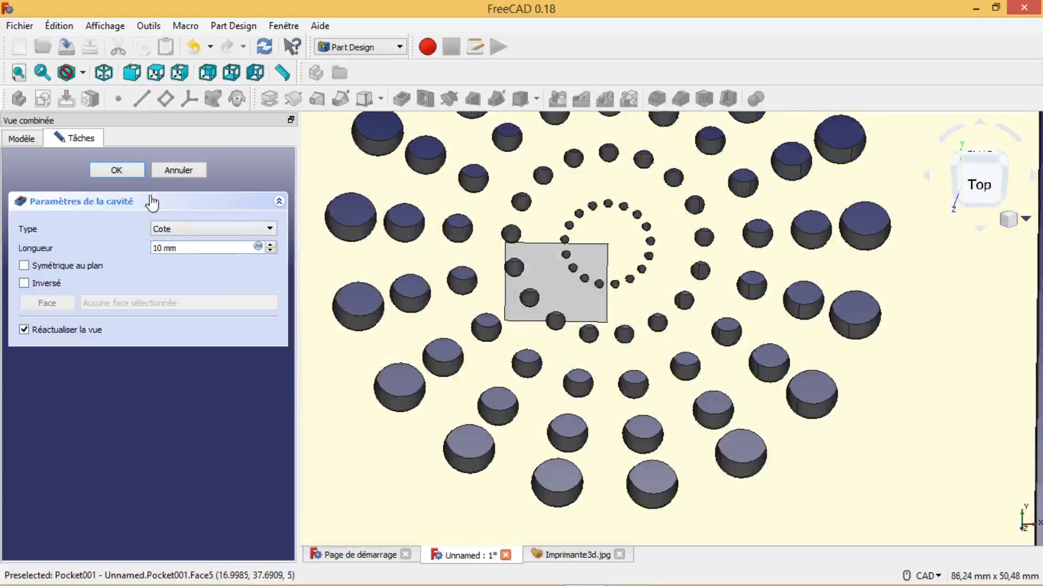
pyautogui.click(117, 173)
# Fit the whole perforated plate in view and switch to the Imprimante3d.jpg image
pyautogui.click(18, 73)
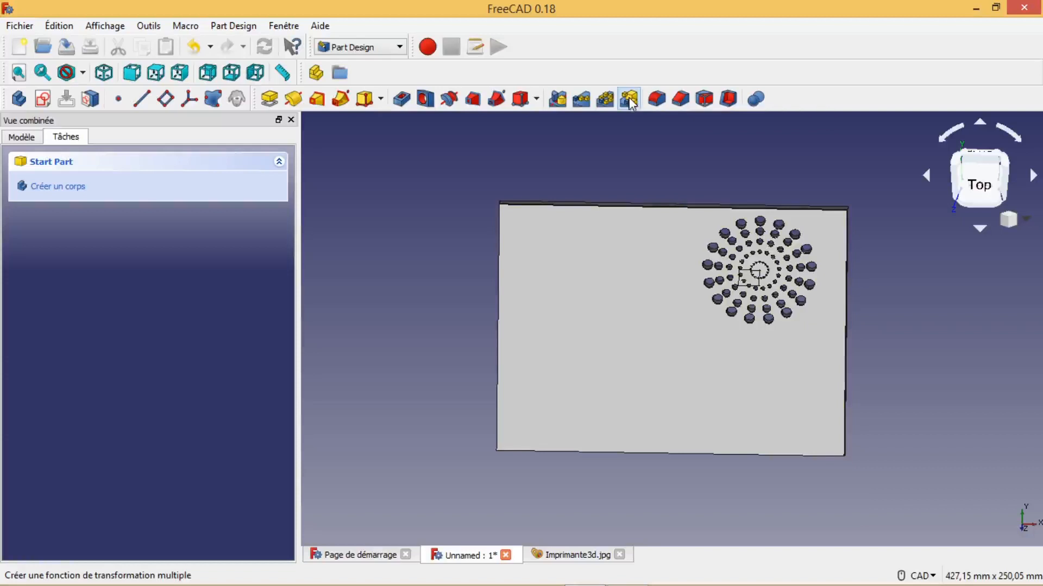
pyautogui.click(578, 556)
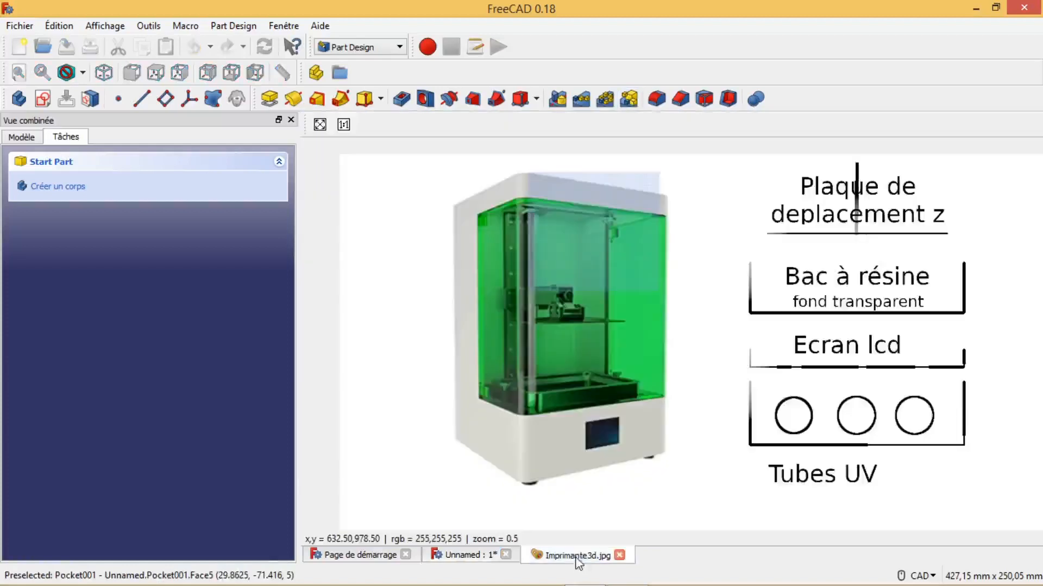